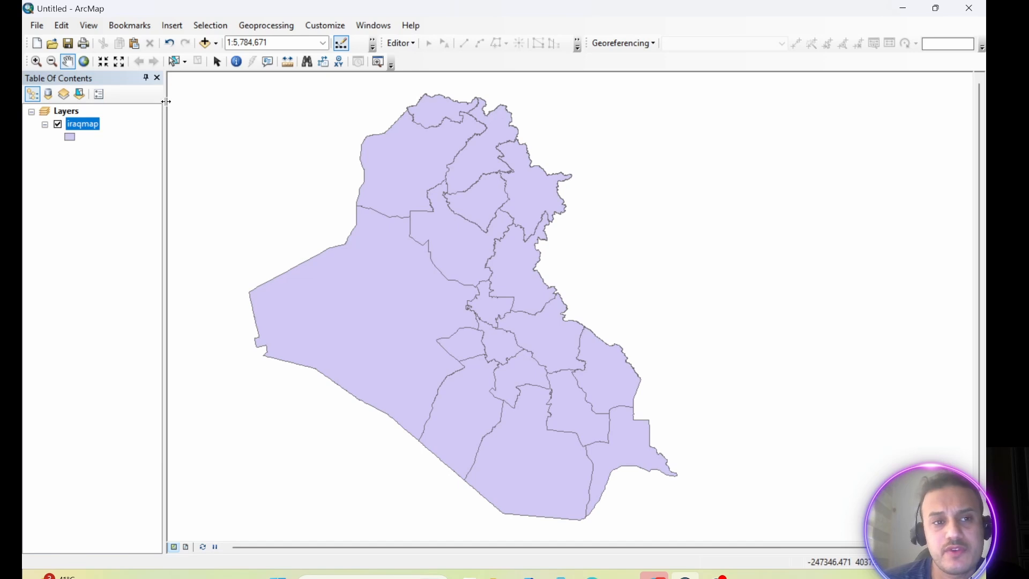
{"action": "left_click", "coordinate": [184, 63]}
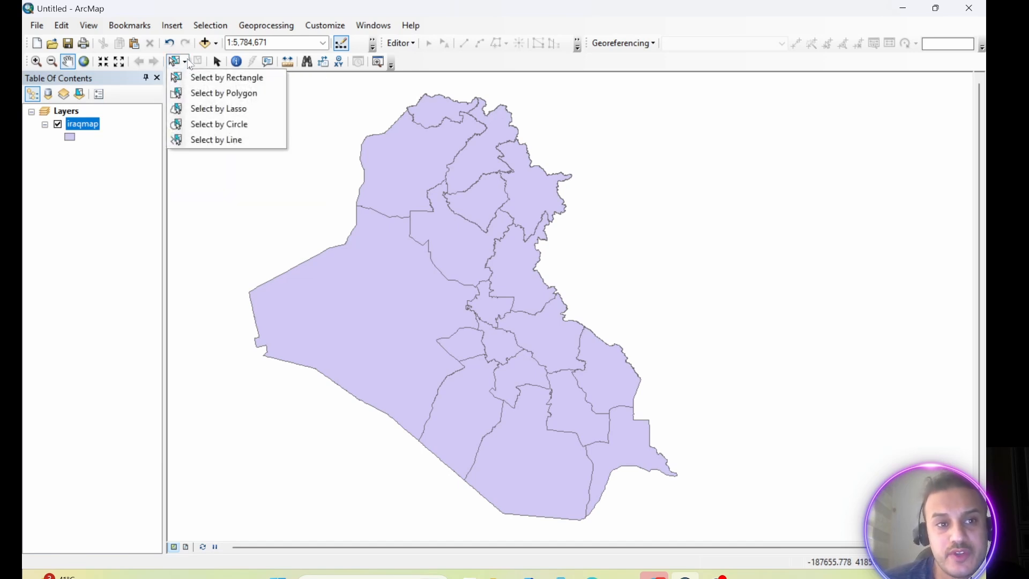
{"action": "left_click", "coordinate": [179, 156]}
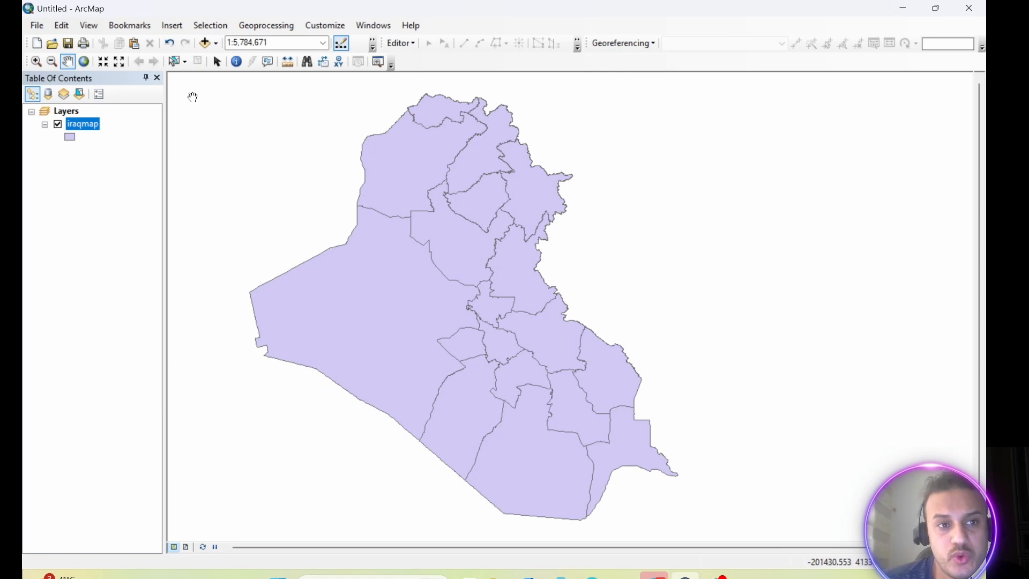
{"action": "left_click", "coordinate": [185, 62]}
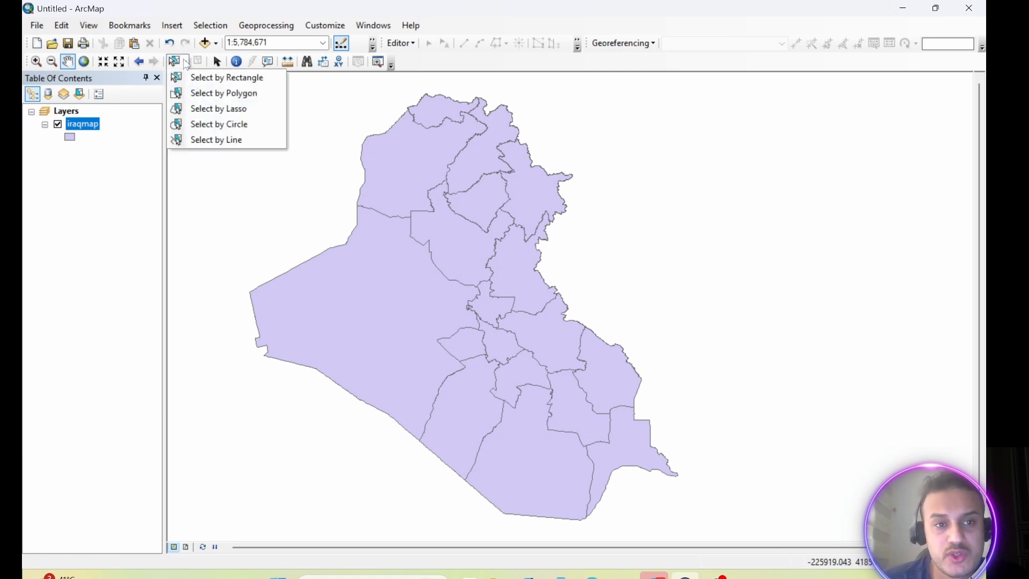
{"action": "left_click", "coordinate": [214, 92]}
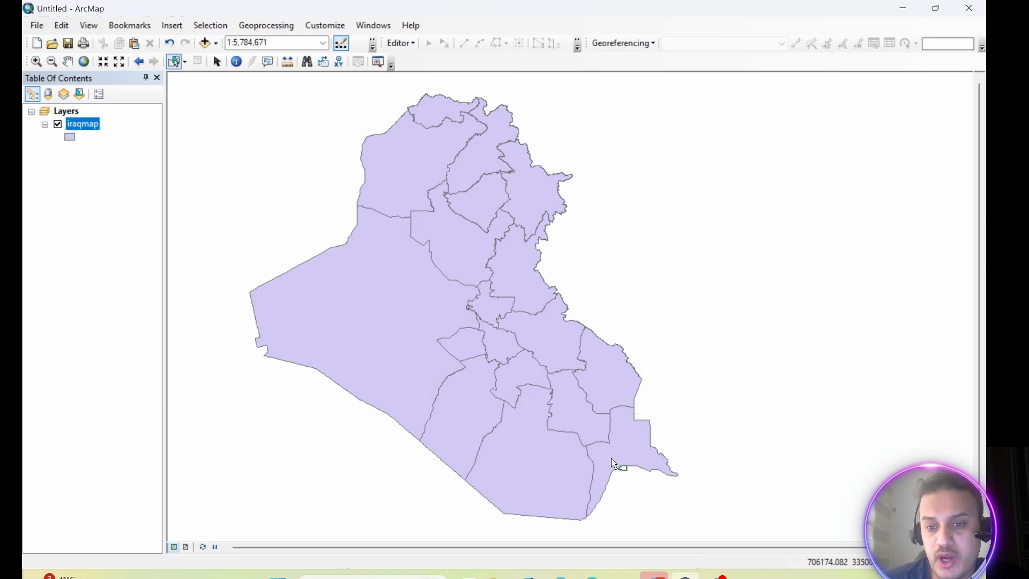
{"action": "left_click", "coordinate": [631, 444]}
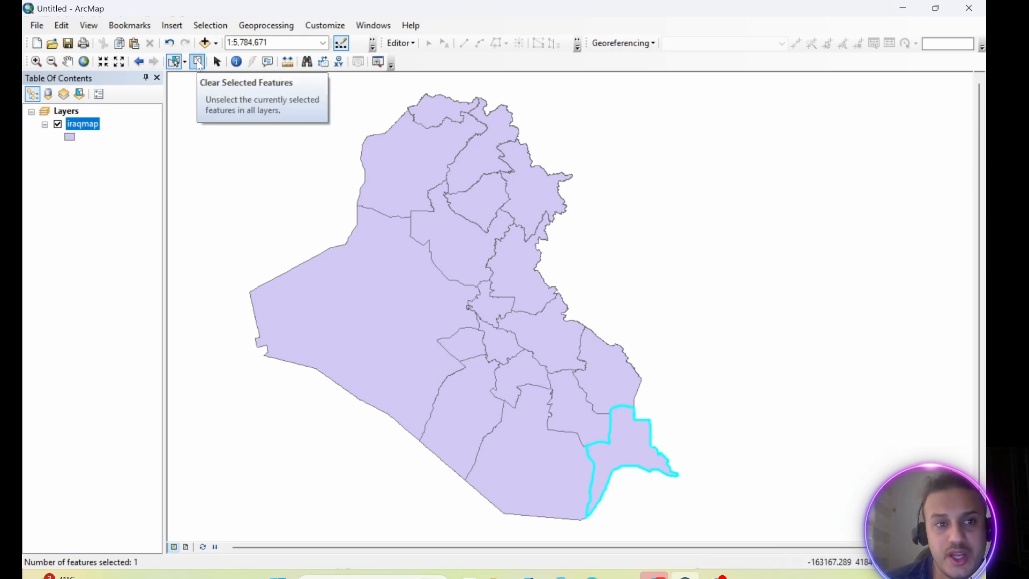
{"action": "left_click", "coordinate": [198, 61]}
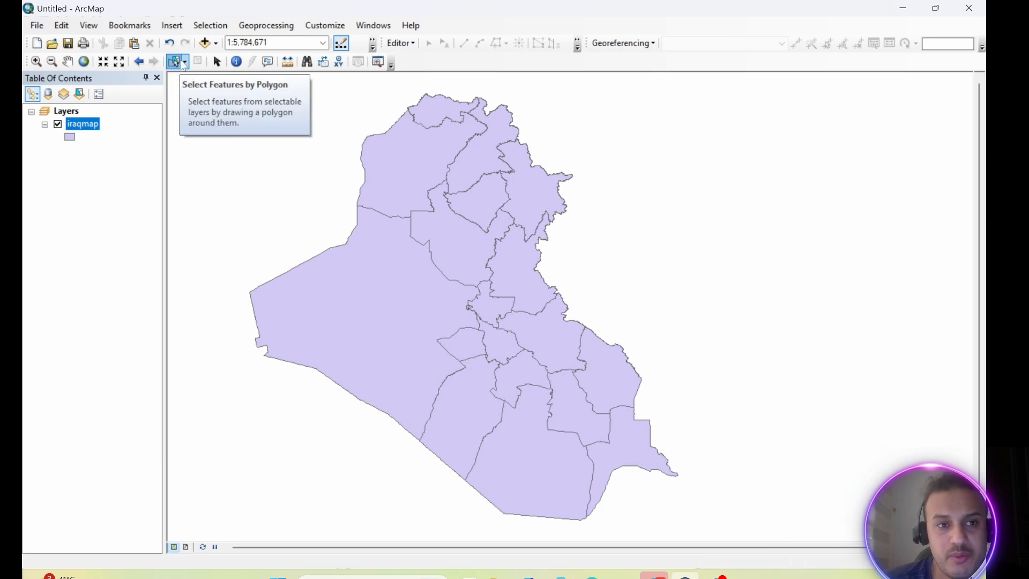
Select the southeasternmost province of the iraqmap layer using Select by Polygon
{"action": "left_click", "coordinate": [184, 61]}
{"action": "left_click", "coordinate": [217, 93]}
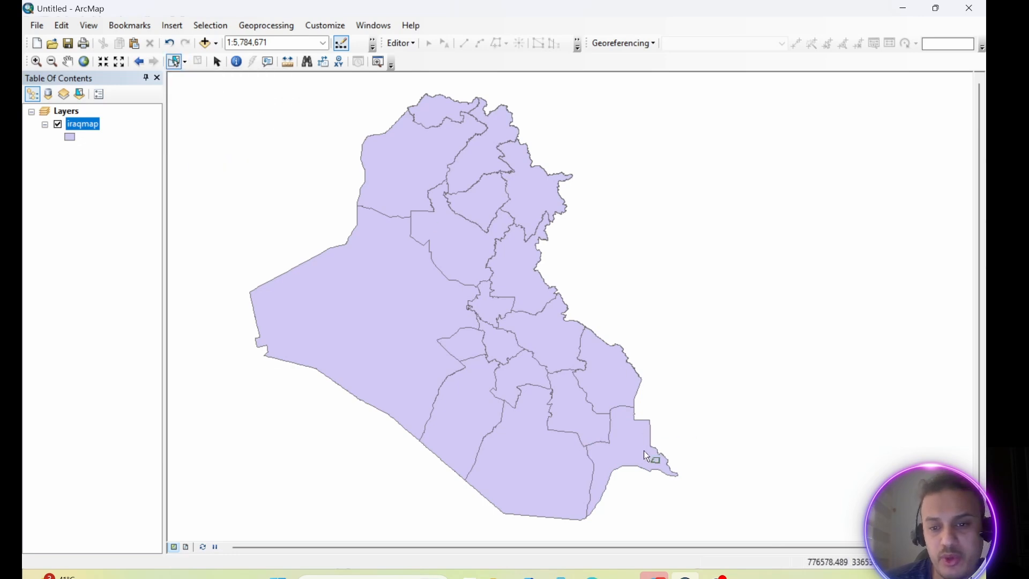
{"action": "left_click", "coordinate": [627, 448]}
{"action": "left_click", "coordinate": [630, 436]}
{"action": "double_click", "coordinate": [631, 430]}
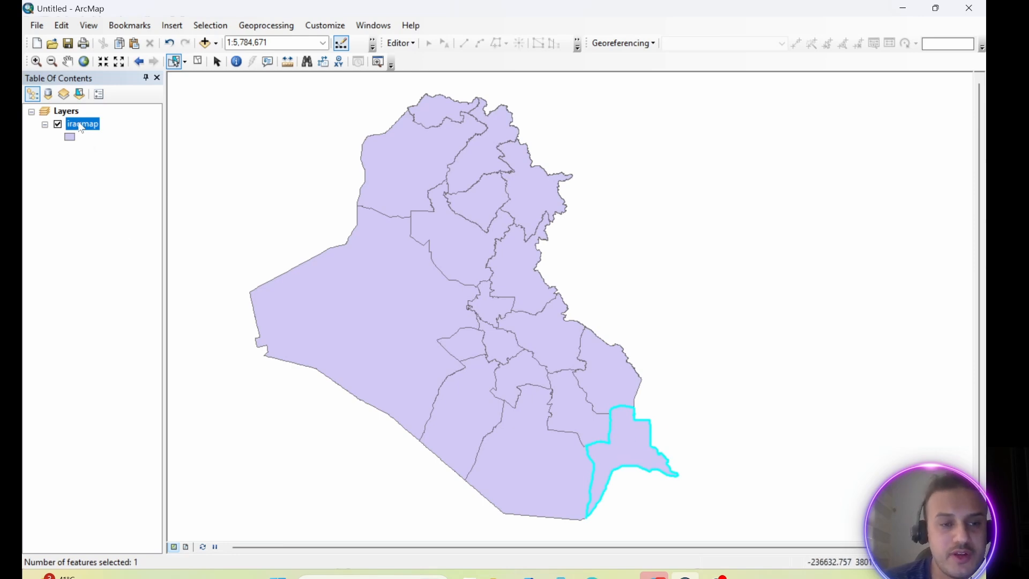
Start exporting the selected feature of the iraqmap layer with the layer's source coordinate system and browse for the output feature class location
{"action": "right_click", "coordinate": [80, 128]}
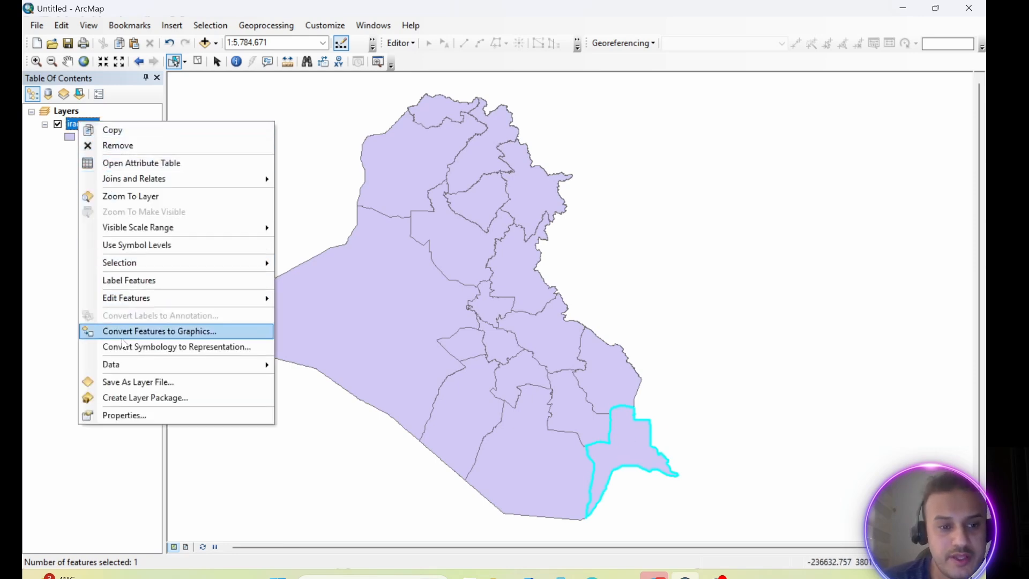
{"action": "mouse_move", "coordinate": [121, 364]}
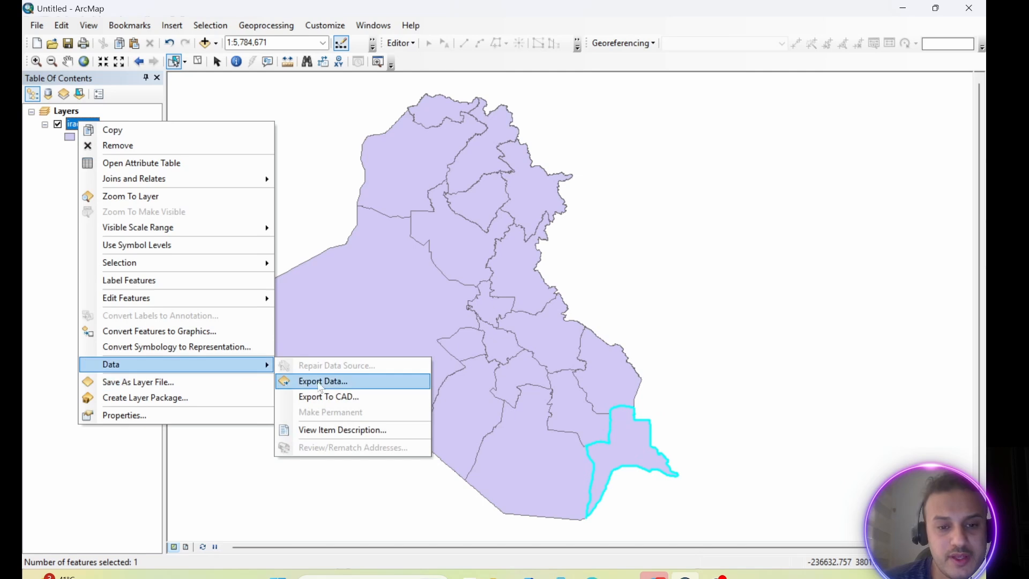
{"action": "left_click", "coordinate": [333, 382]}
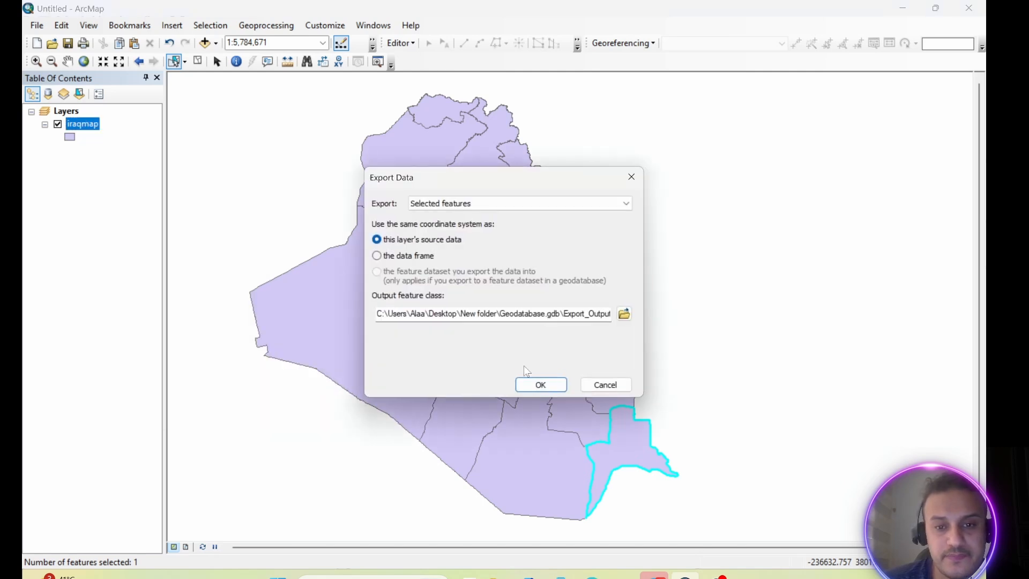
{"action": "left_click", "coordinate": [625, 314]}
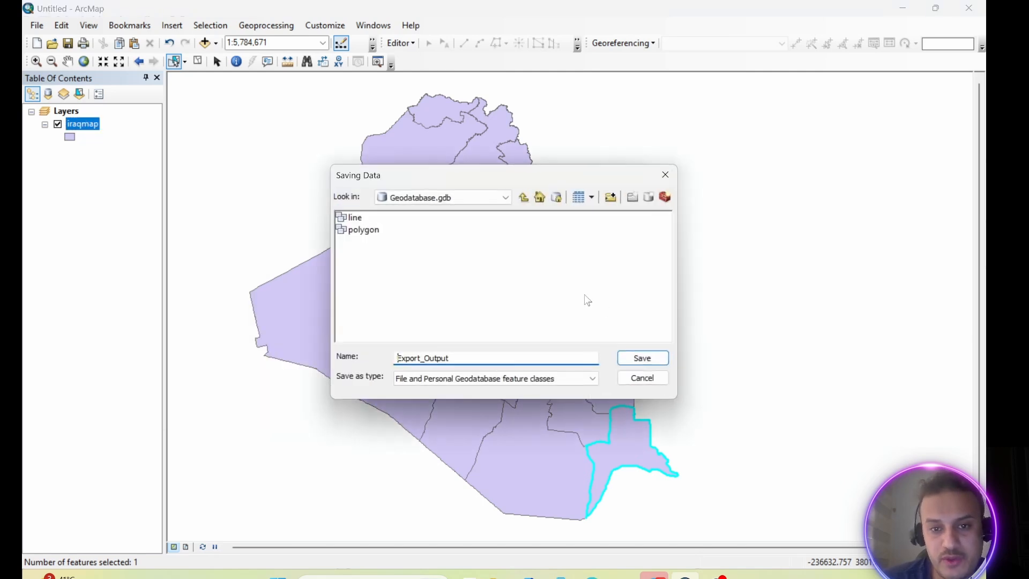
Try to save Export_Output in the folder that contains Geodatabase.gdb, and return to the geodatabase
{"action": "left_click", "coordinate": [525, 197]}
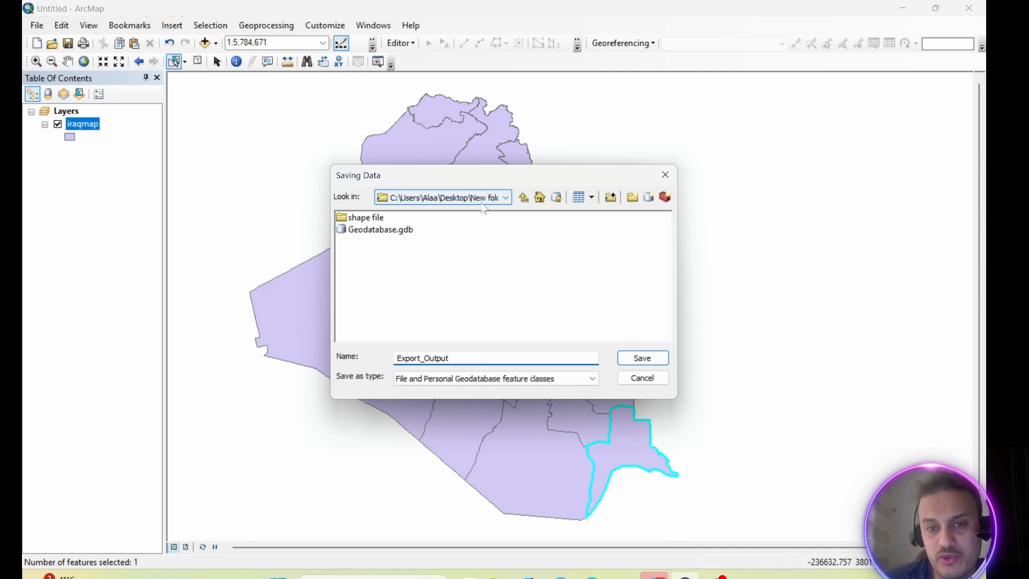
{"action": "left_click", "coordinate": [640, 358]}
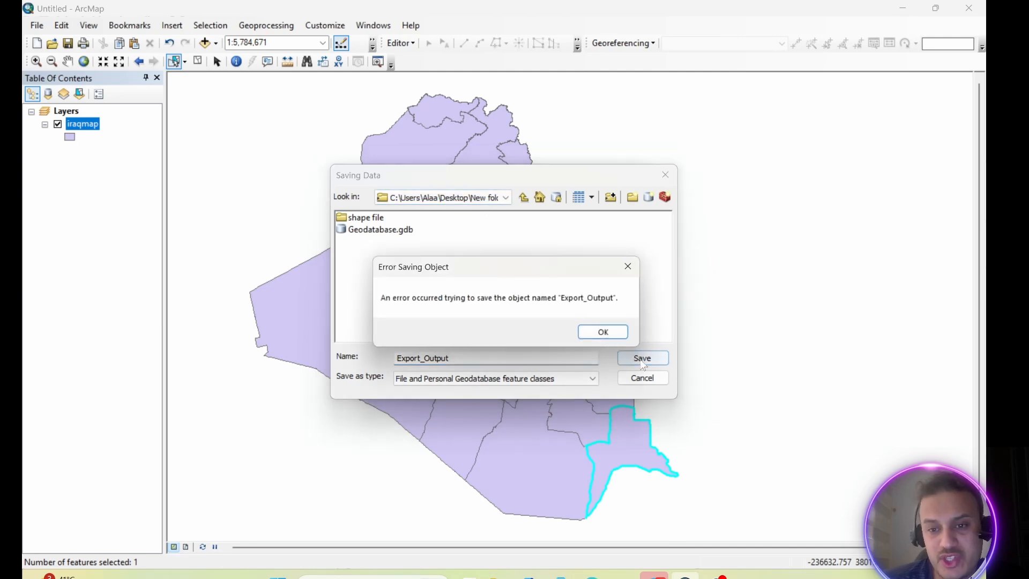
{"action": "left_click", "coordinate": [610, 334]}
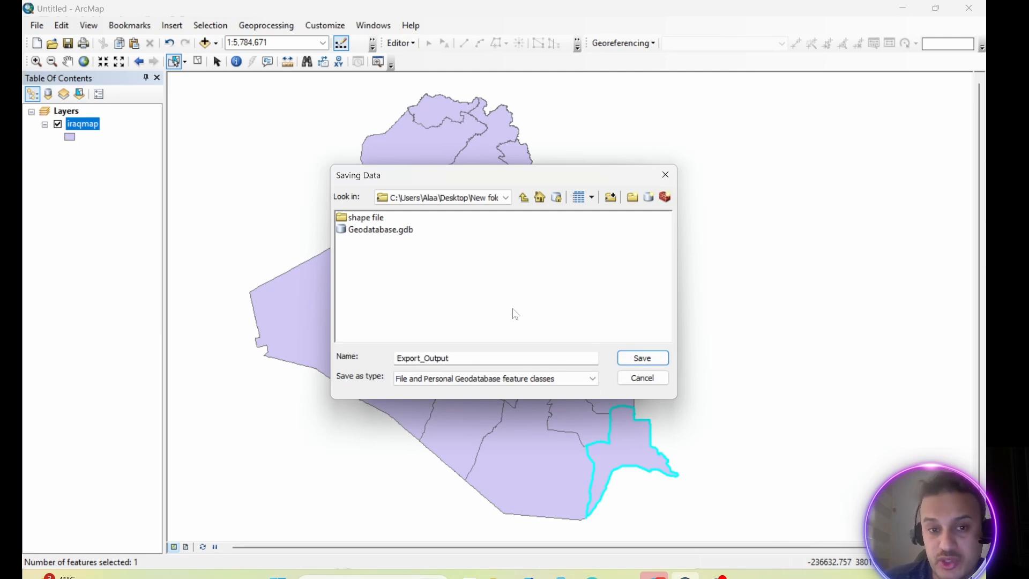
{"action": "double_click", "coordinate": [376, 231]}
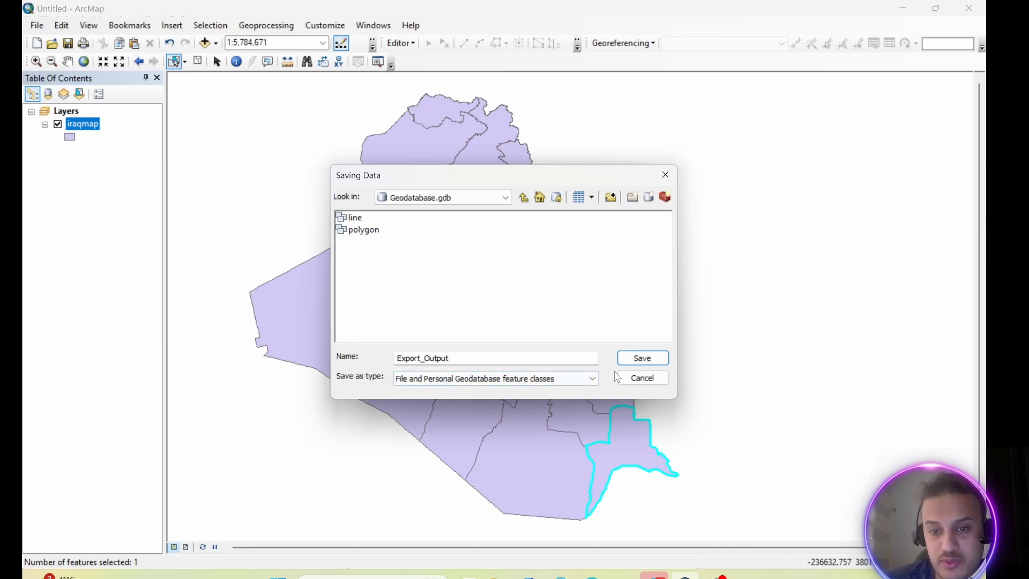
Export the selected province as feature class Export_Output in Geodatabase.gdb and add it to the map as a layer
{"action": "left_click", "coordinate": [638, 358]}
{"action": "left_click", "coordinate": [553, 384]}
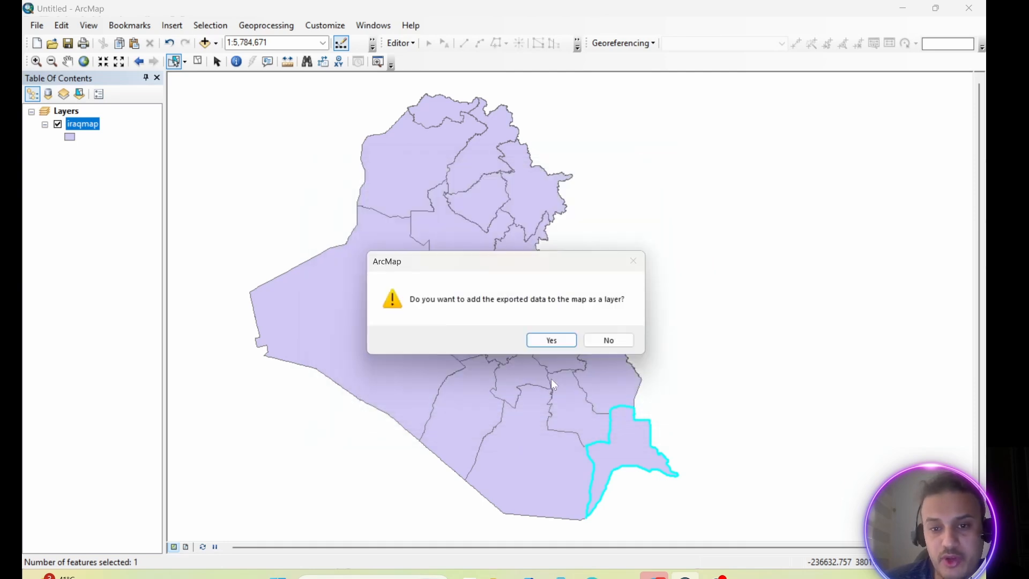
{"action": "left_click", "coordinate": [557, 343]}
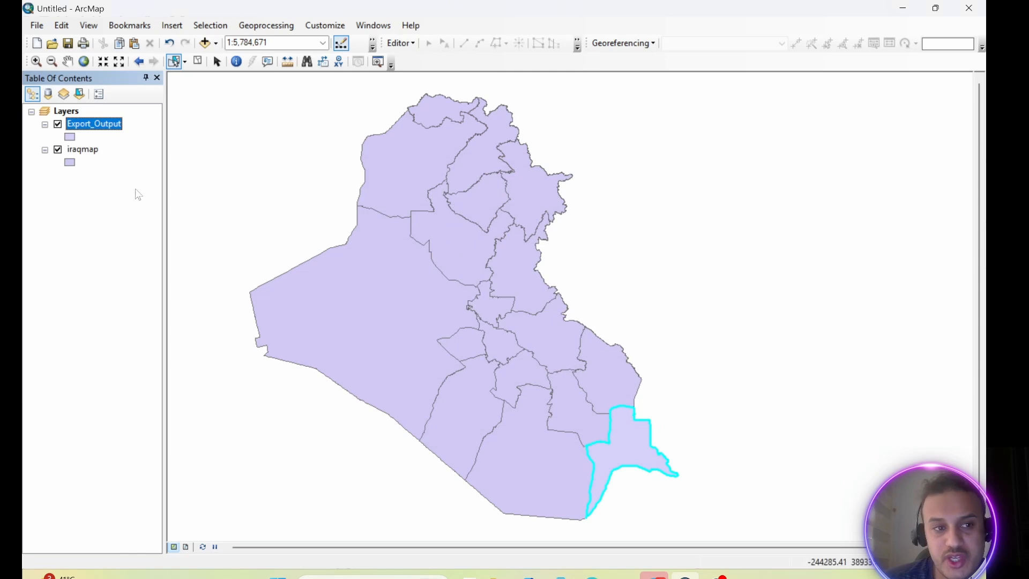
Turn off the display of the iraqmap layer in the map
{"action": "left_click", "coordinate": [58, 150]}
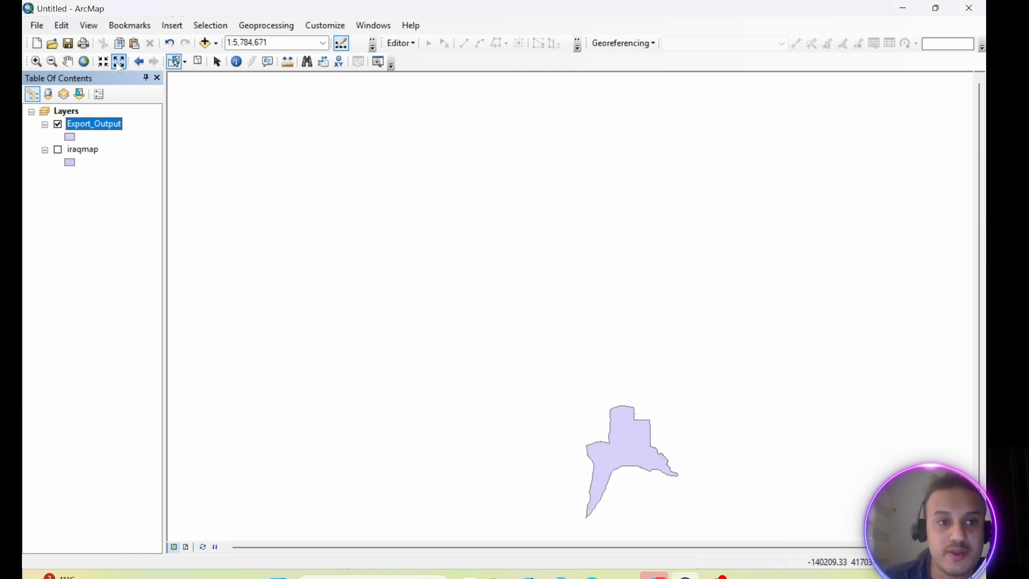
{"action": "left_click", "coordinate": [69, 62]}
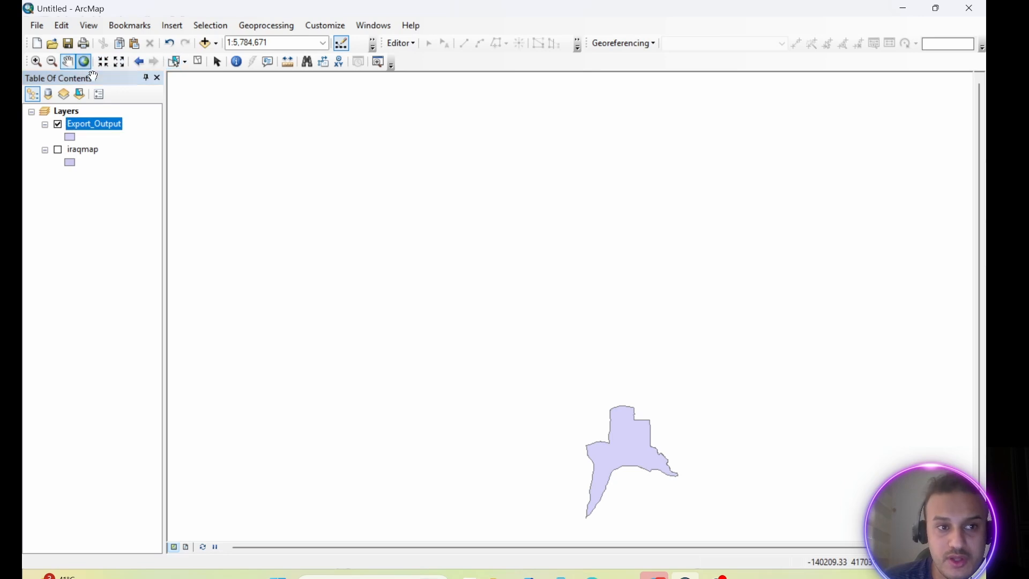
{"action": "left_click_drag", "start_coordinate": [632, 422], "coordinate": [591, 327]}
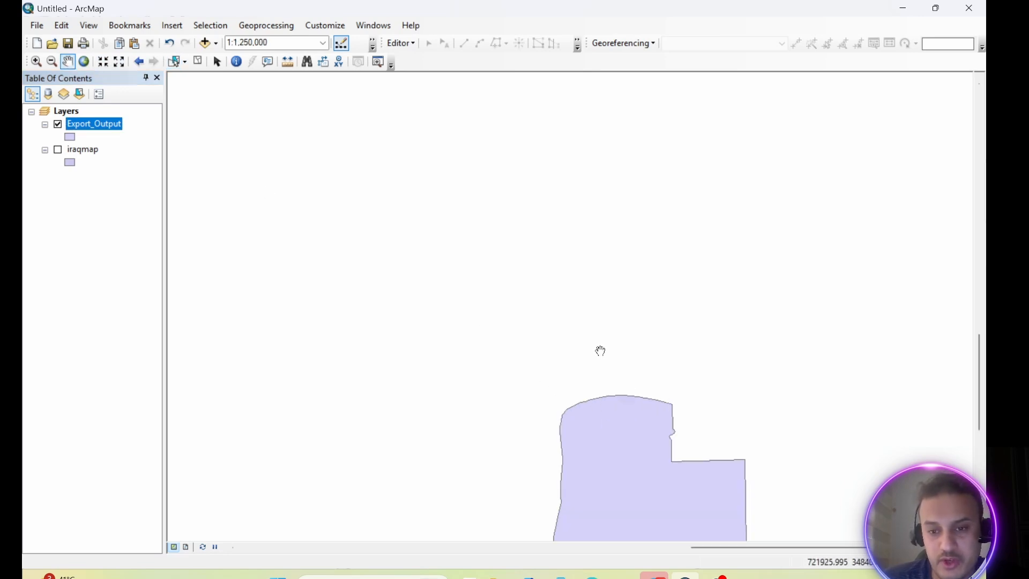
{"action": "left_click_drag", "start_coordinate": [649, 464], "coordinate": [552, 197]}
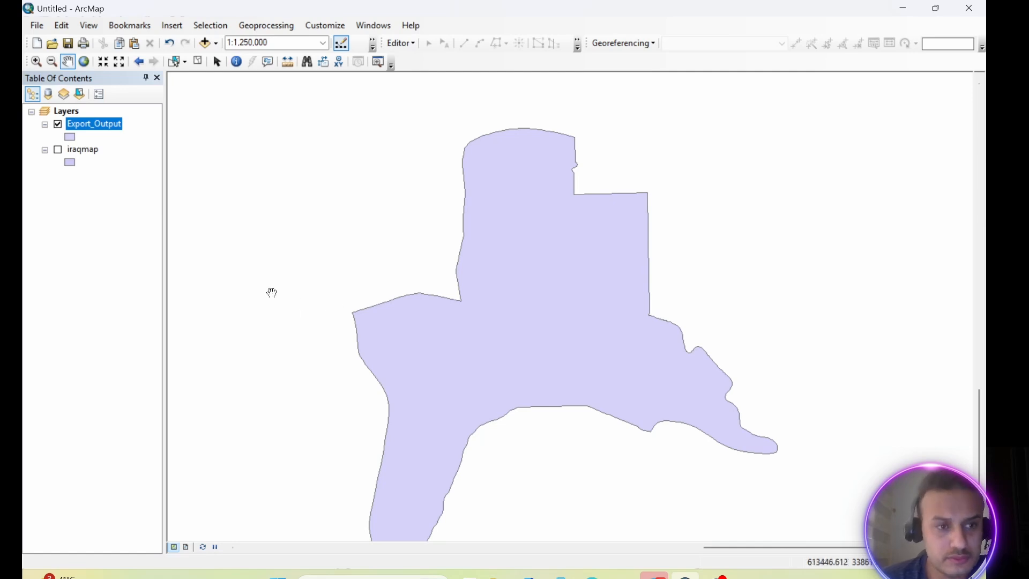
Open the attribute table of the Export_Output layer and reposition its window over the map
{"action": "right_click", "coordinate": [103, 130]}
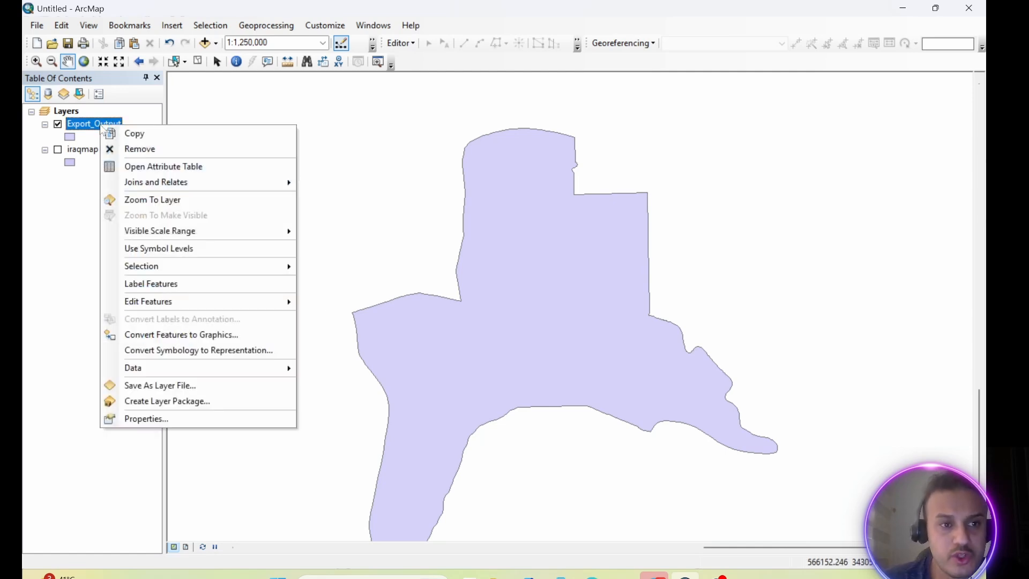
{"action": "left_click", "coordinate": [154, 166]}
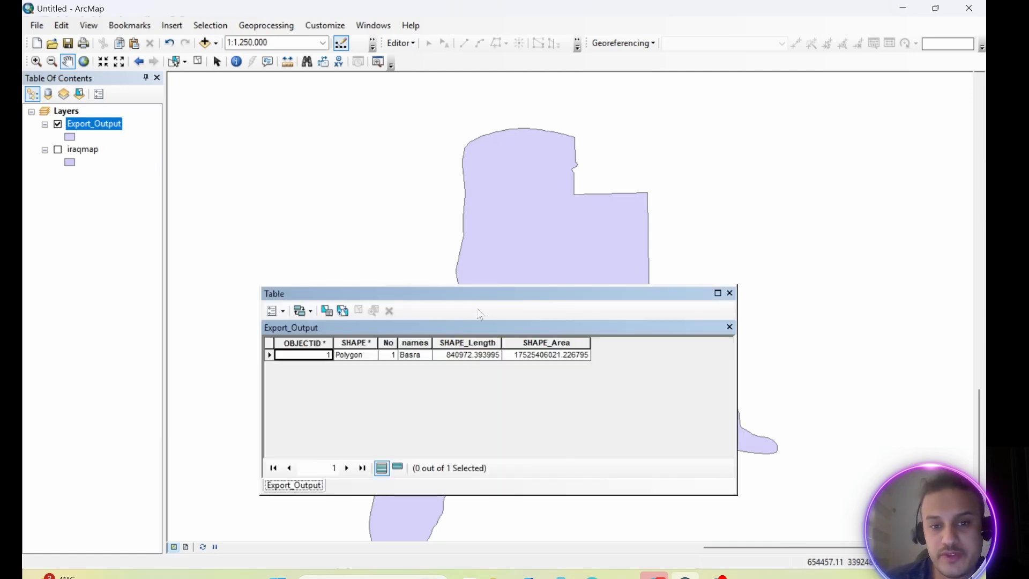
{"action": "left_click_drag", "start_coordinate": [547, 295], "coordinate": [383, 202]}
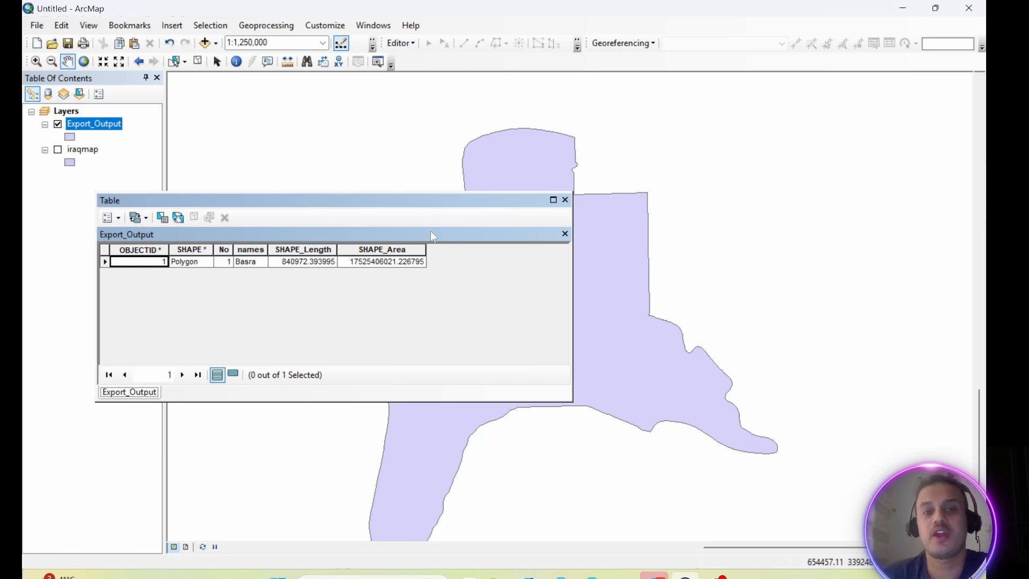
{"action": "left_click_drag", "start_coordinate": [421, 203], "coordinate": [624, 255]}
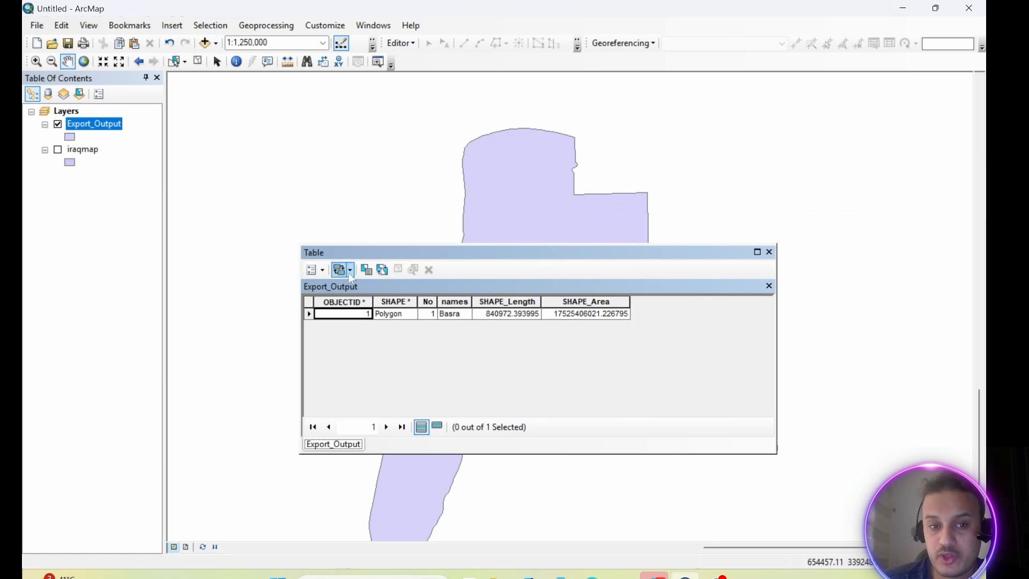
Add a new field called Name with type Text to the Export_Output attribute table
{"action": "left_click", "coordinate": [320, 270]}
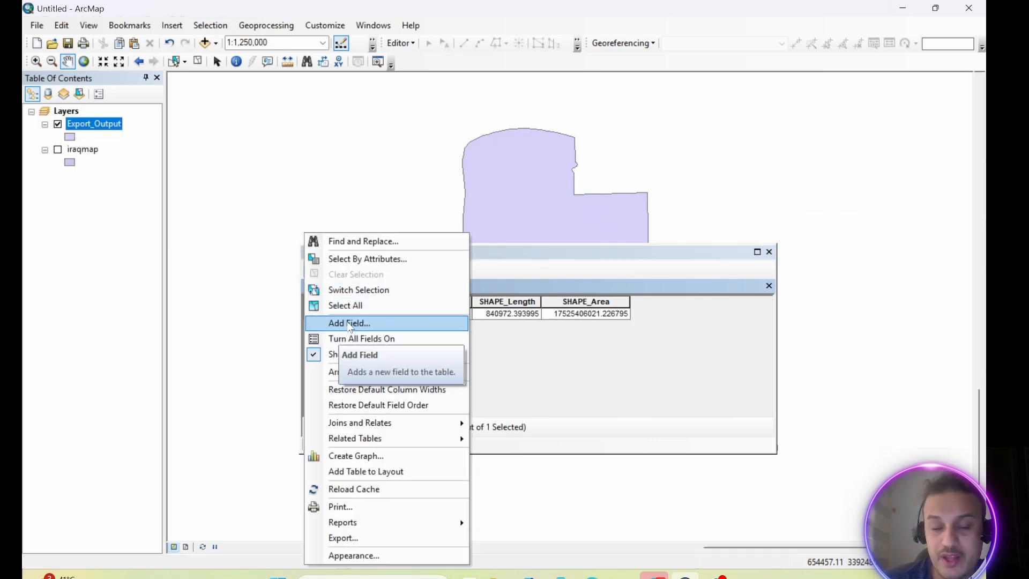
{"action": "left_click", "coordinate": [350, 323]}
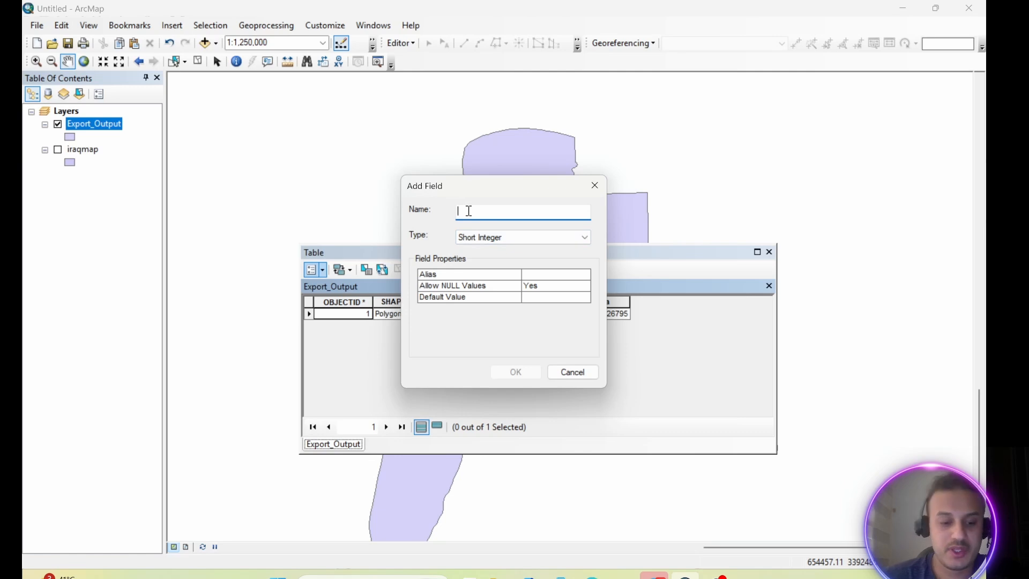
{"action": "type", "text": "Na"}
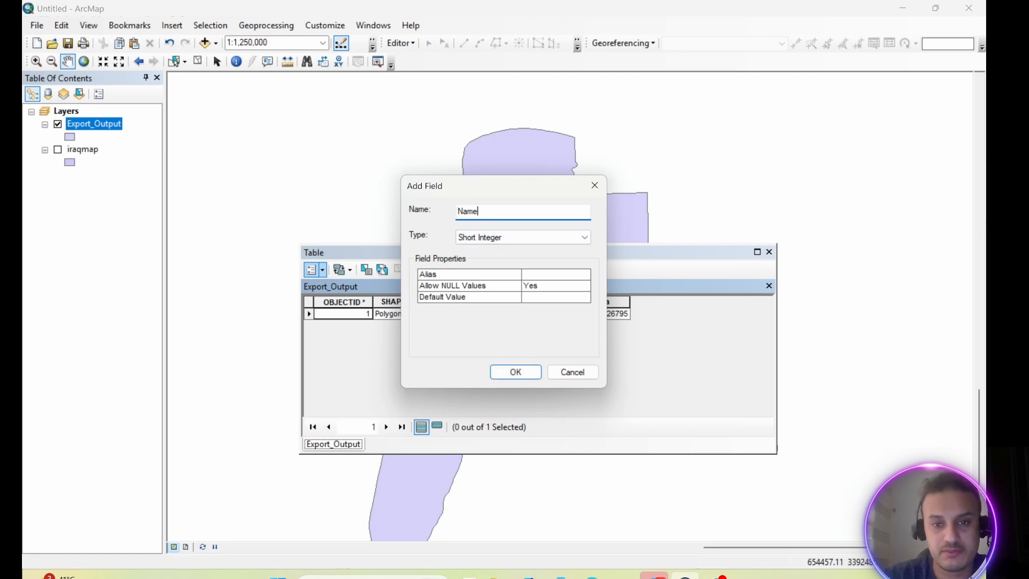
{"action": "type", "text": "me"}
{"action": "left_click", "coordinate": [523, 237]}
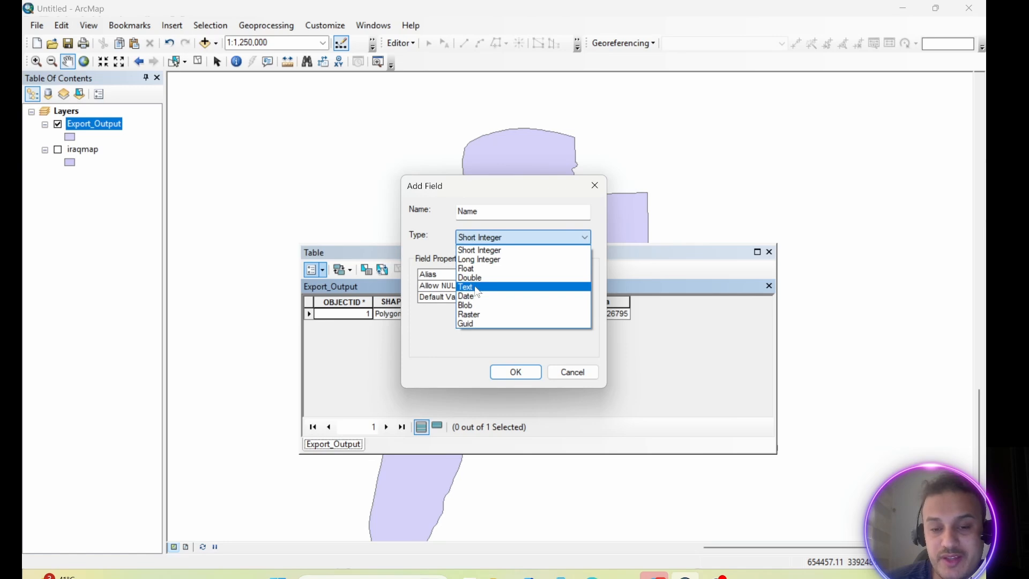
{"action": "left_click", "coordinate": [477, 289]}
{"action": "left_click", "coordinate": [521, 372]}
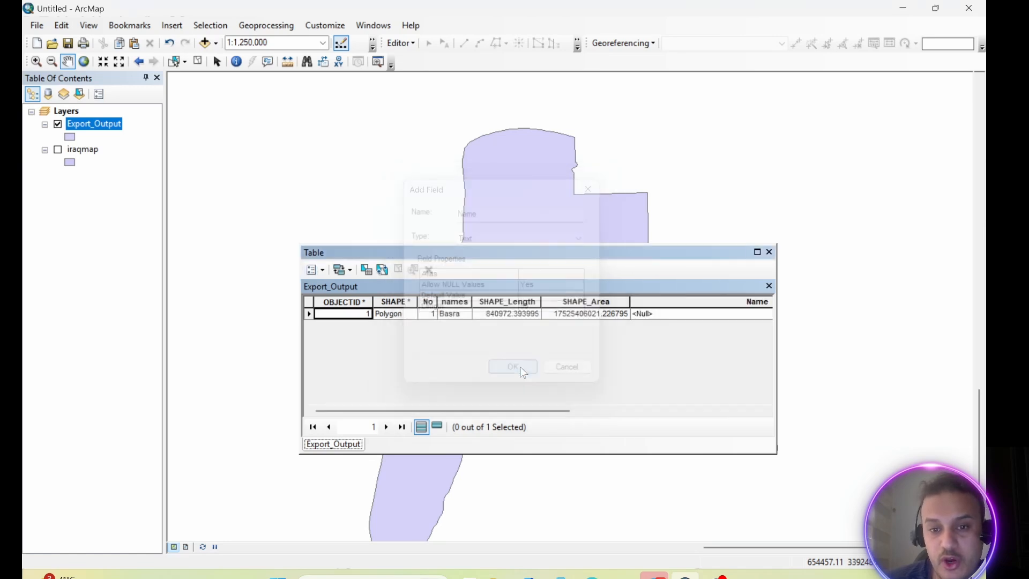
Start an edit session on the Export_Output layer with the record's Name cell selected
{"action": "left_click", "coordinate": [686, 317]}
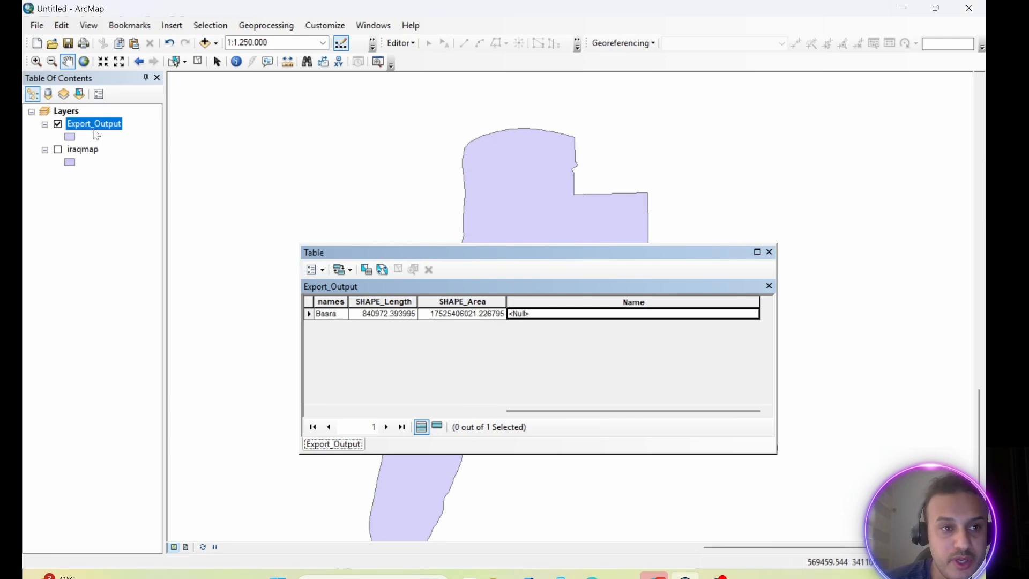
{"action": "right_click", "coordinate": [94, 124]}
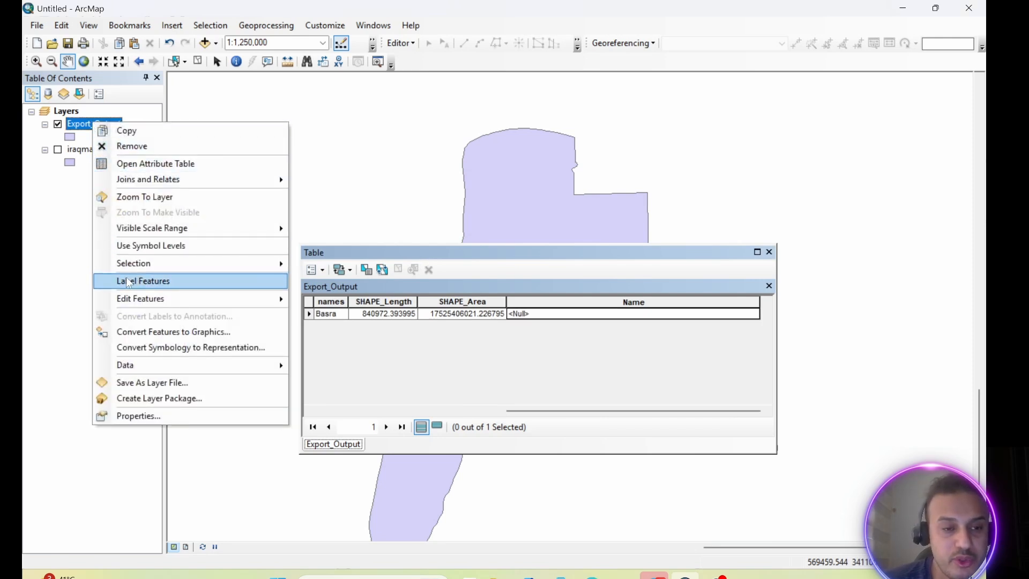
{"action": "mouse_move", "coordinate": [123, 301]}
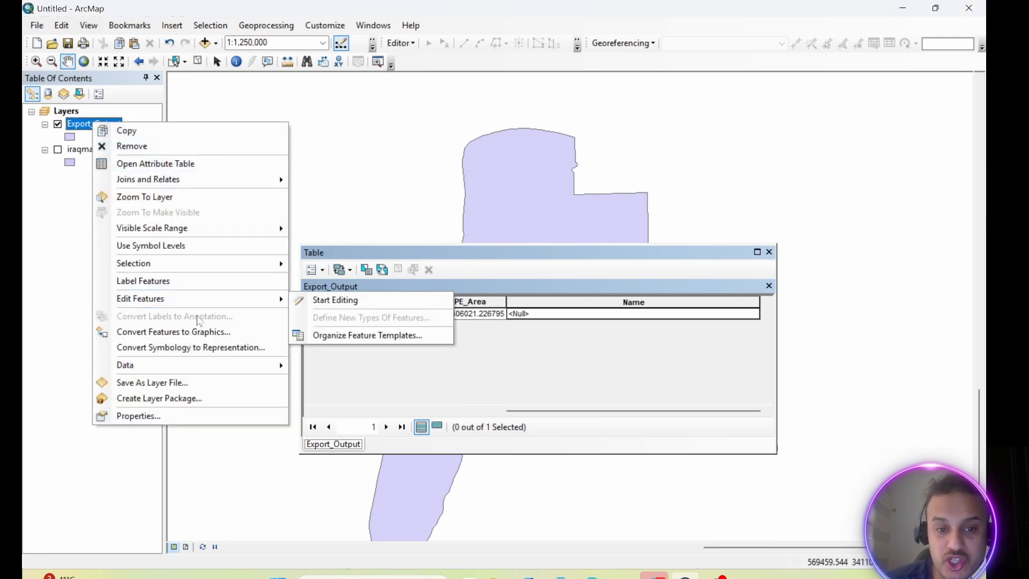
{"action": "left_click", "coordinate": [326, 301]}
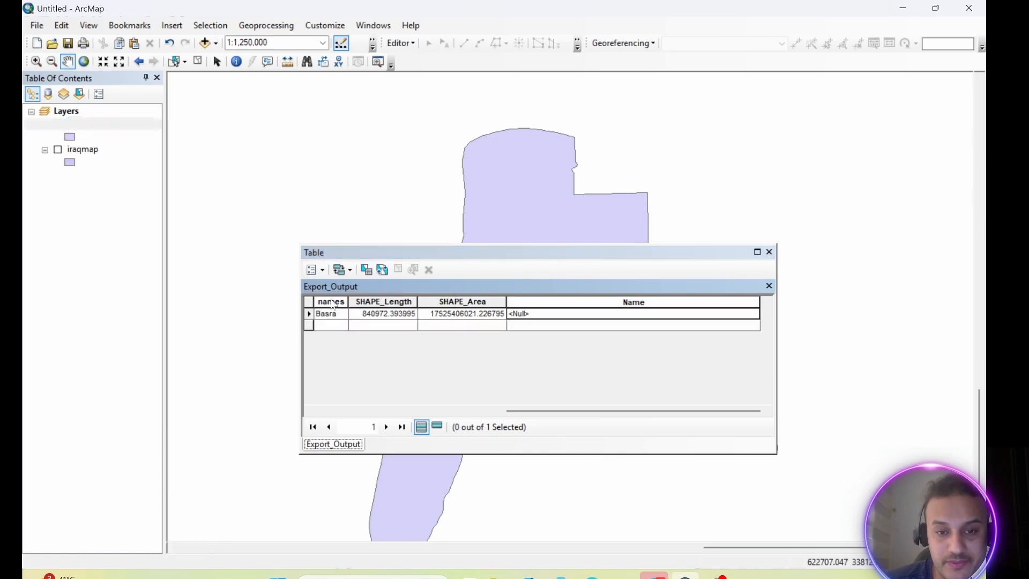
Enter Basra in the record's Name cell, stop the edit session saving the edits, and close the attribute table
{"action": "left_click", "coordinate": [537, 312]}
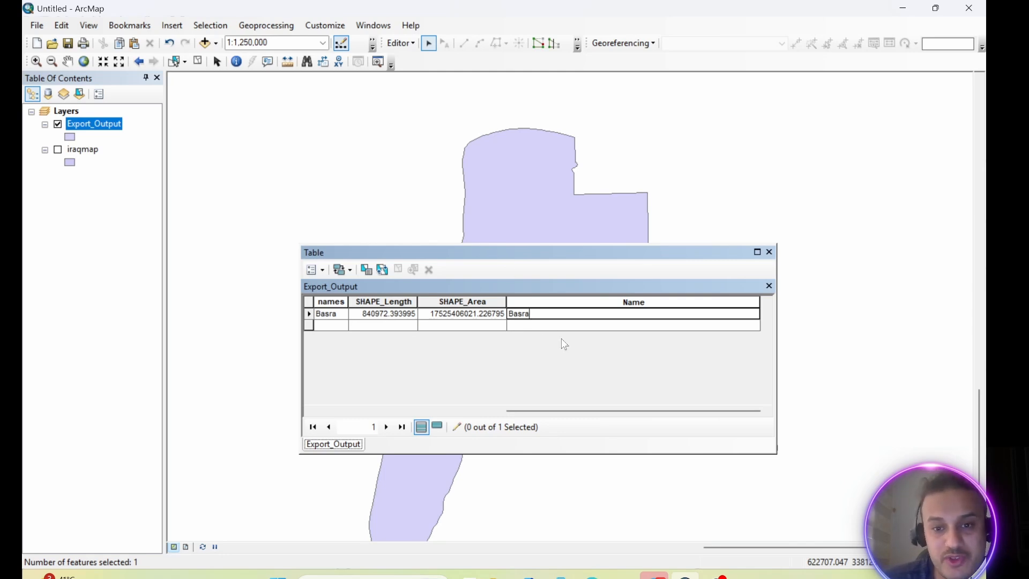
{"action": "left_click", "coordinate": [413, 44]}
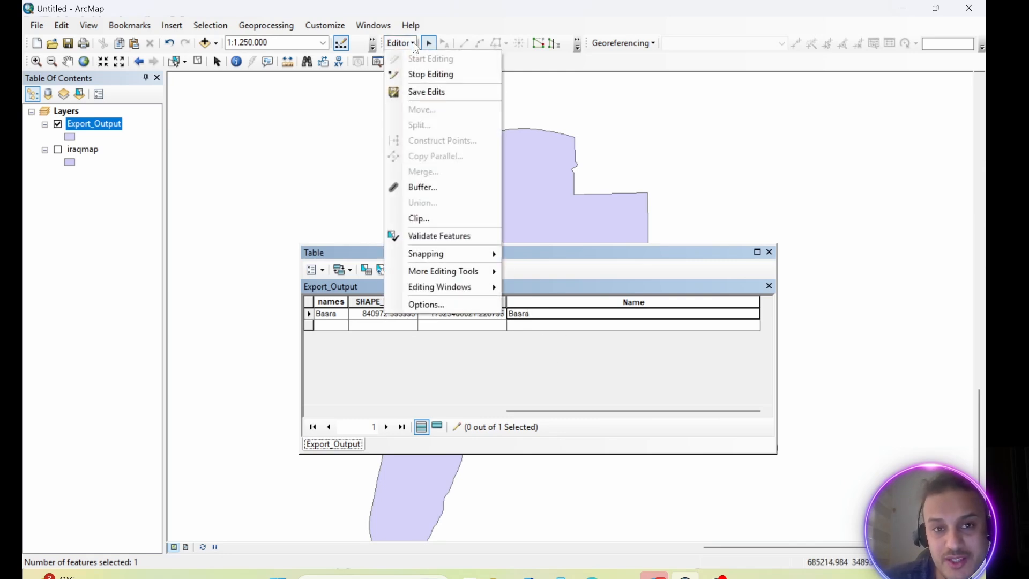
{"action": "left_click", "coordinate": [431, 74]}
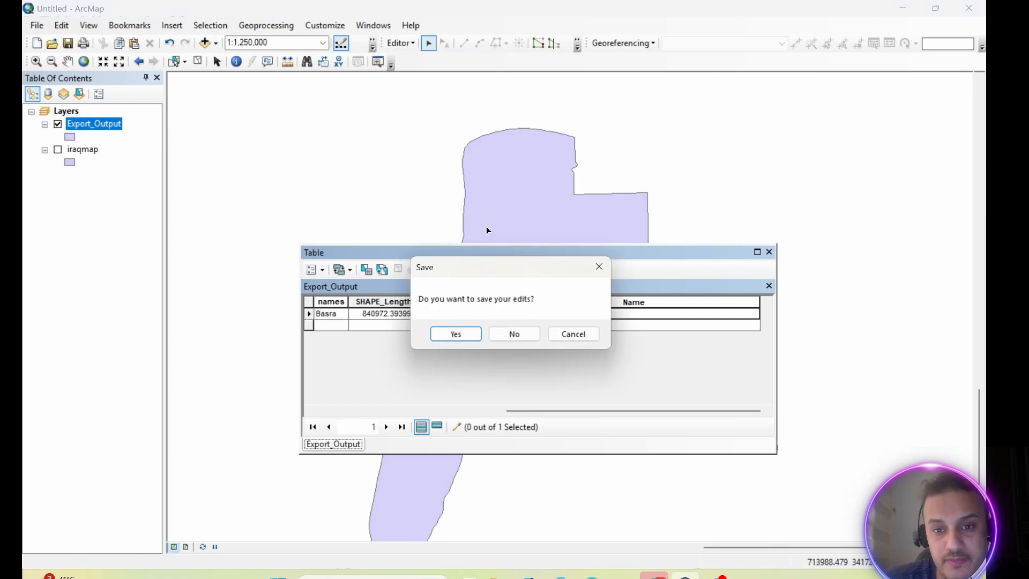
{"action": "left_click", "coordinate": [458, 336]}
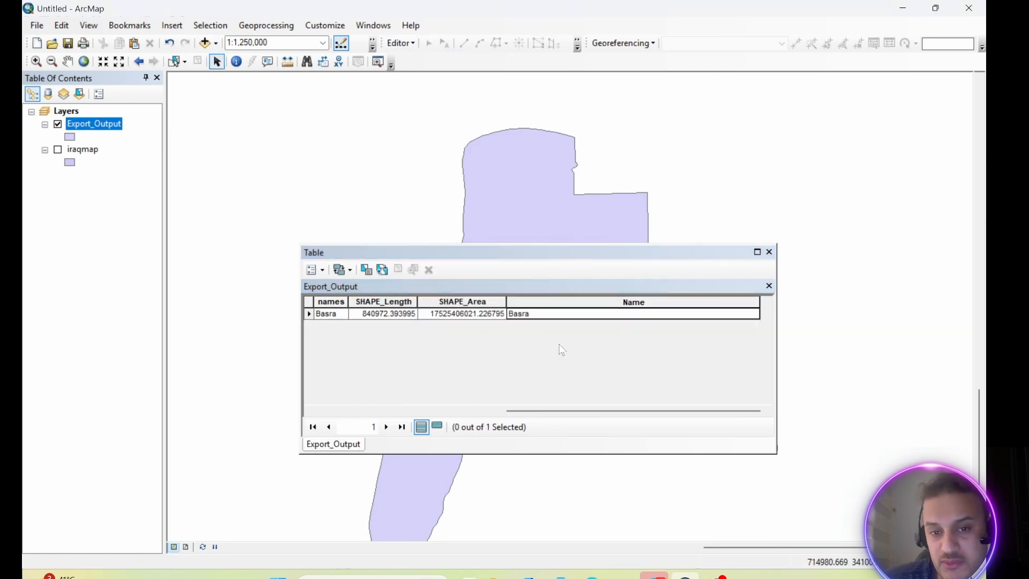
{"action": "left_click", "coordinate": [769, 252]}
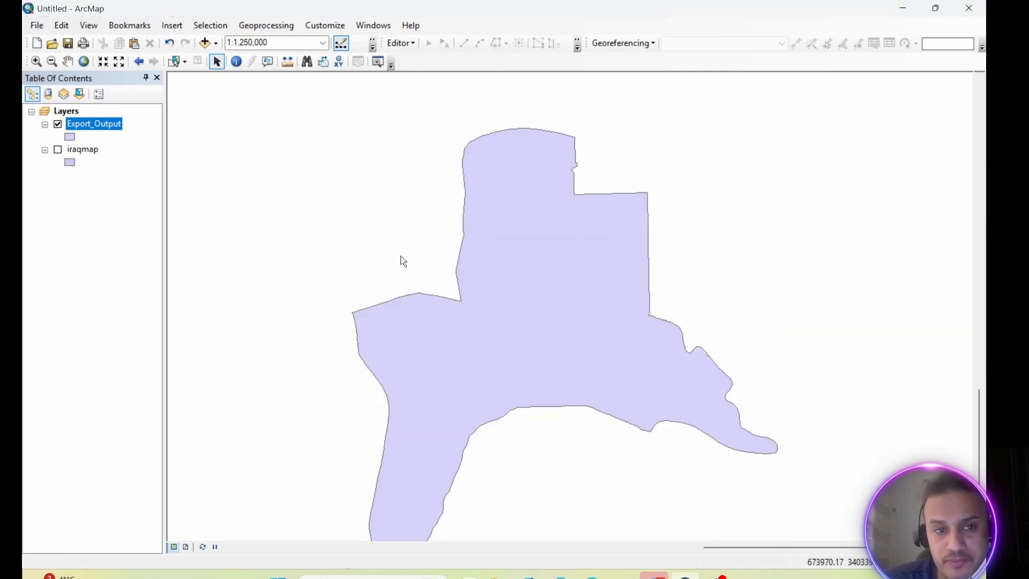
Turn on feature labels for the Export_Output layer
{"action": "right_click", "coordinate": [94, 125]}
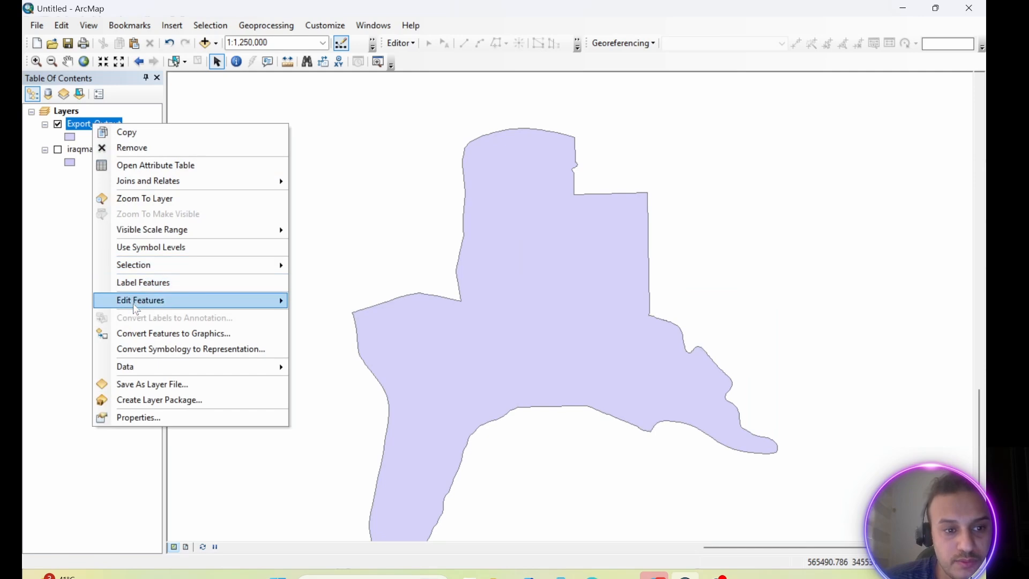
{"action": "mouse_move", "coordinate": [137, 303]}
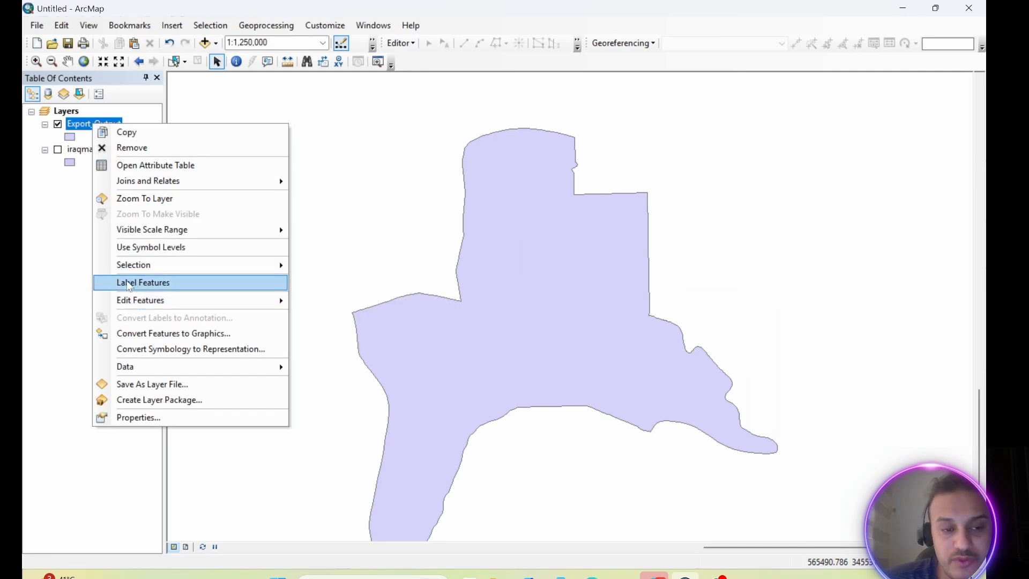
{"action": "left_click", "coordinate": [140, 284]}
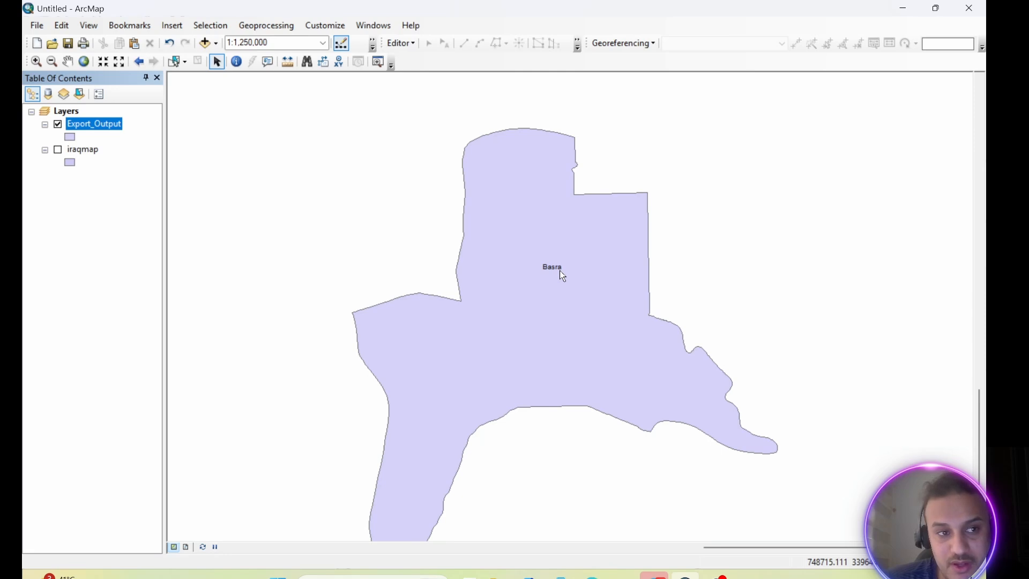
In the Export_Output layer's label properties, make the label text bold and set its font size to 22
{"action": "right_click", "coordinate": [102, 129]}
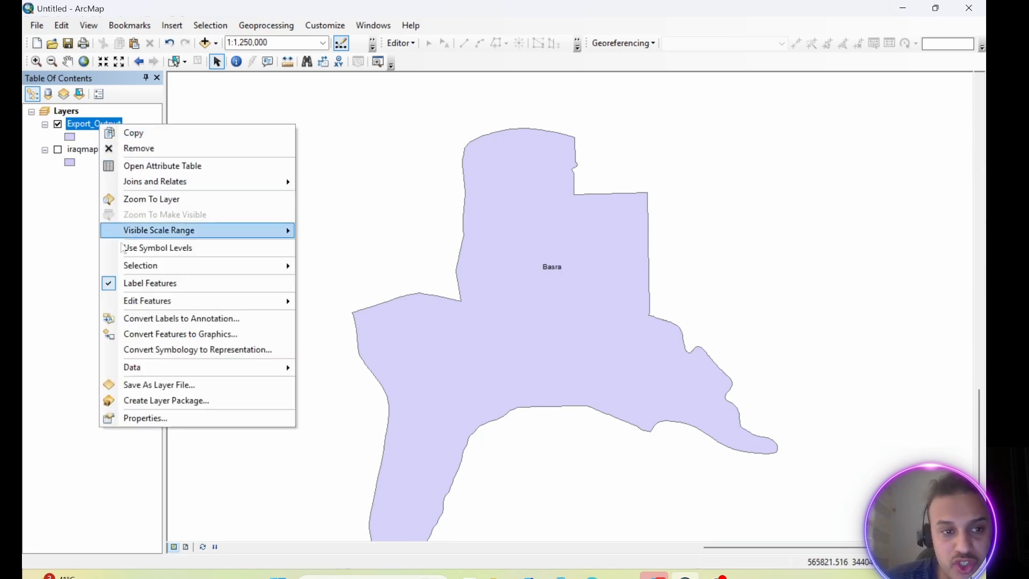
{"action": "left_click", "coordinate": [144, 416]}
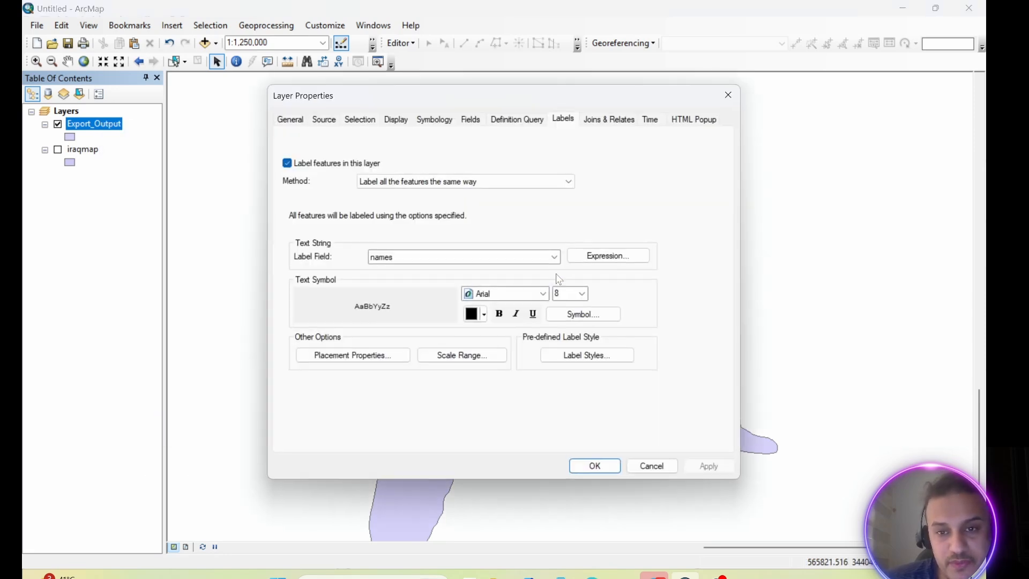
{"action": "left_click_drag", "start_coordinate": [570, 98], "coordinate": [245, 86]}
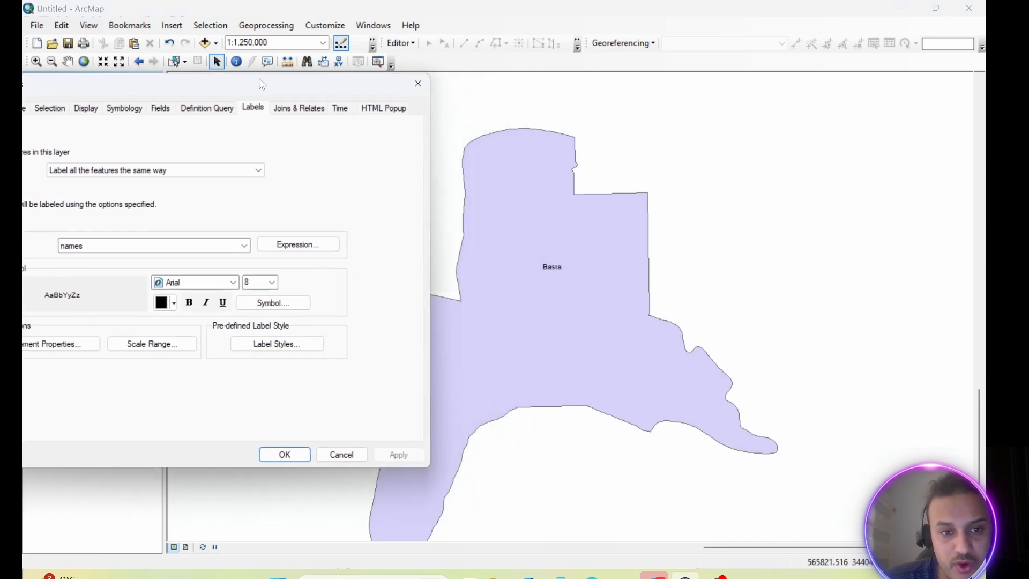
{"action": "left_click", "coordinate": [177, 304]}
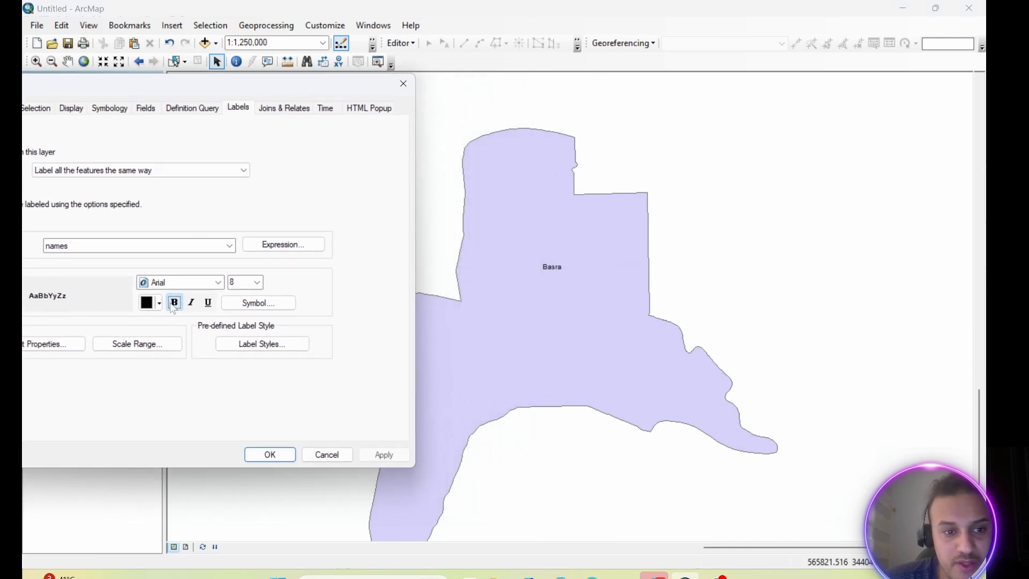
{"action": "left_click", "coordinate": [256, 282]}
{"action": "scroll", "coordinate": [244, 333], "scroll_direction": "down", "scroll_amount": 2}
{"action": "left_click", "coordinate": [245, 329]}
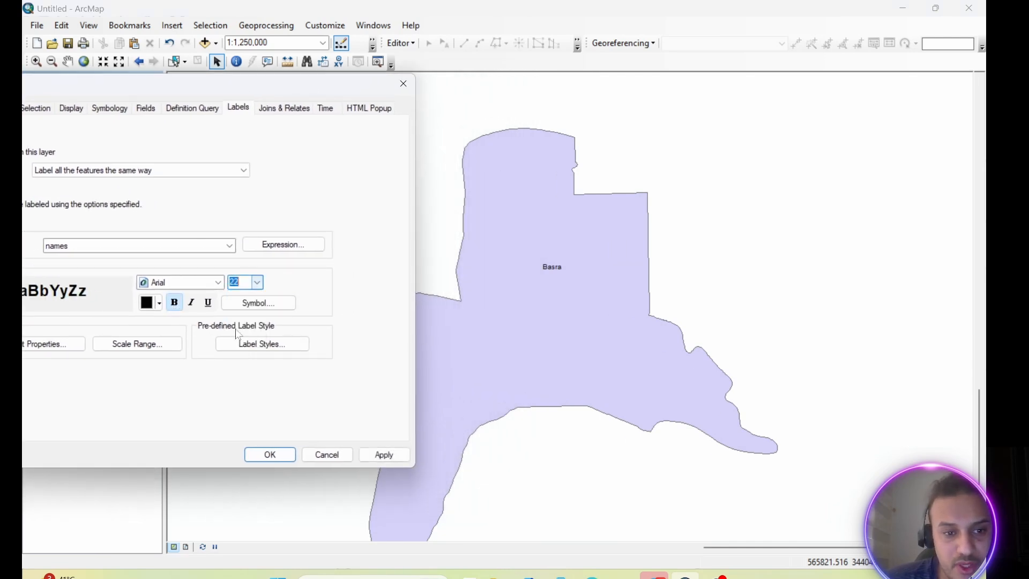
Try SHAPE_Area and SHAPE_Length as the label field of the Export_Output layer, applying each to the map
{"action": "left_click", "coordinate": [230, 248]}
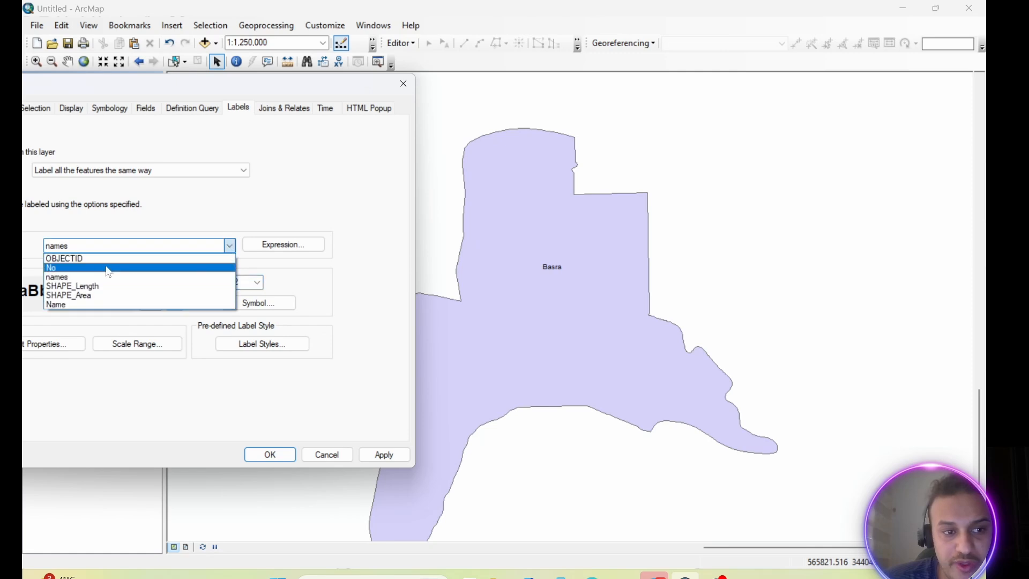
{"action": "left_click", "coordinate": [84, 297]}
{"action": "left_click", "coordinate": [385, 454]}
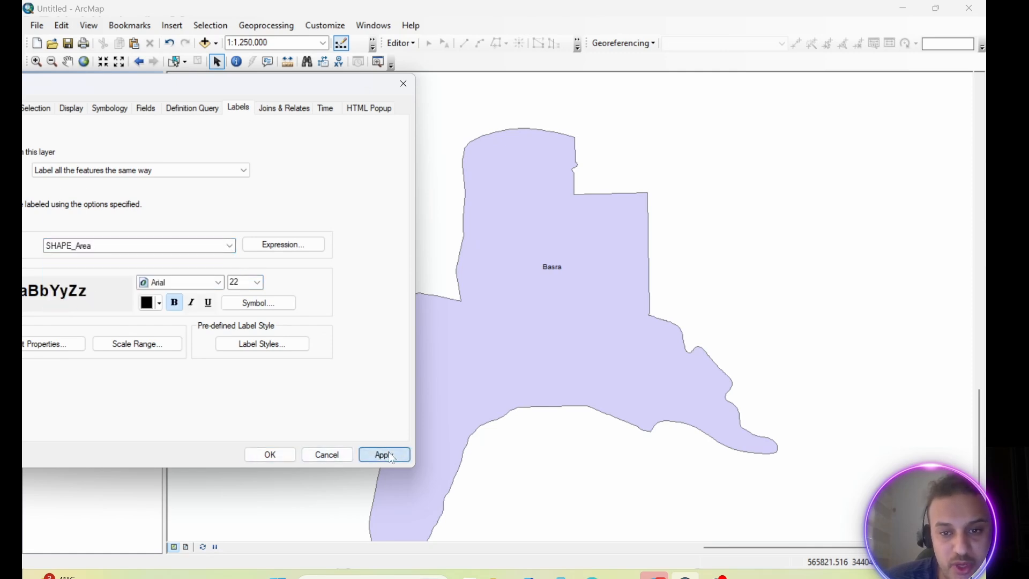
{"action": "left_click", "coordinate": [230, 220]}
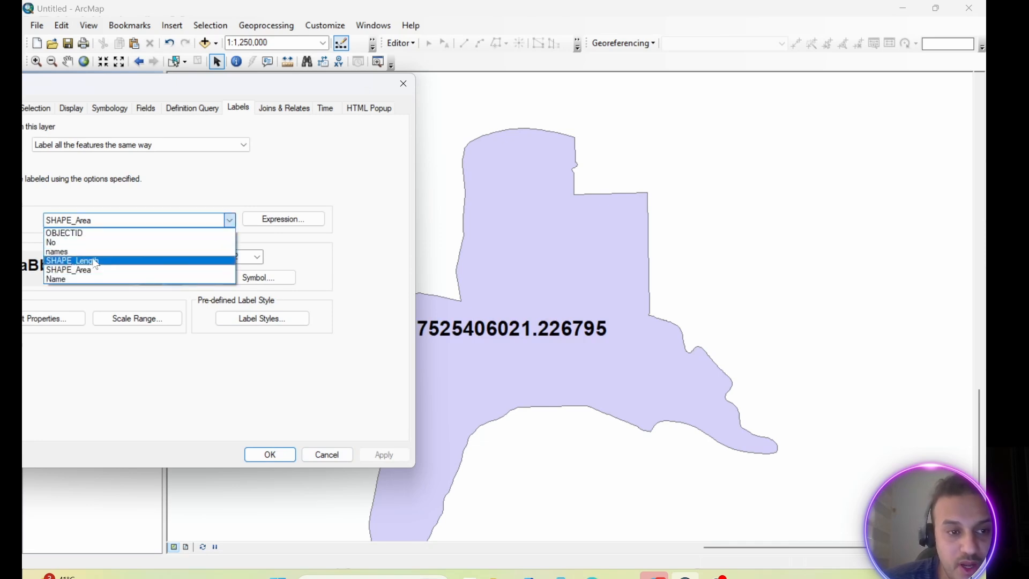
{"action": "left_click", "coordinate": [75, 261]}
{"action": "left_click", "coordinate": [383, 456]}
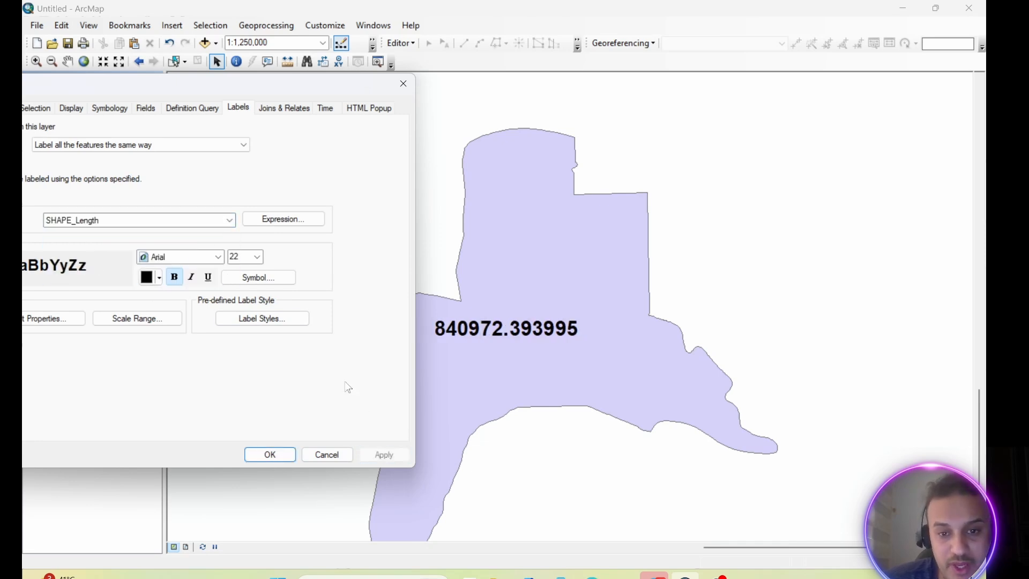
Set the Export_Output layer's label field to Name, apply it, and close the layer properties
{"action": "left_click", "coordinate": [230, 220]}
{"action": "left_click", "coordinate": [76, 252]}
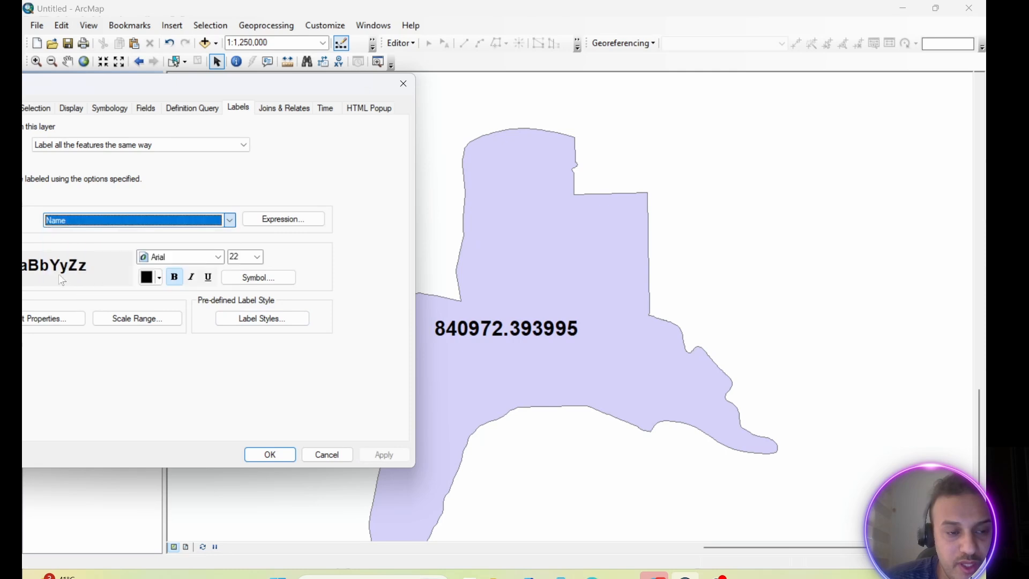
{"action": "left_click", "coordinate": [383, 454]}
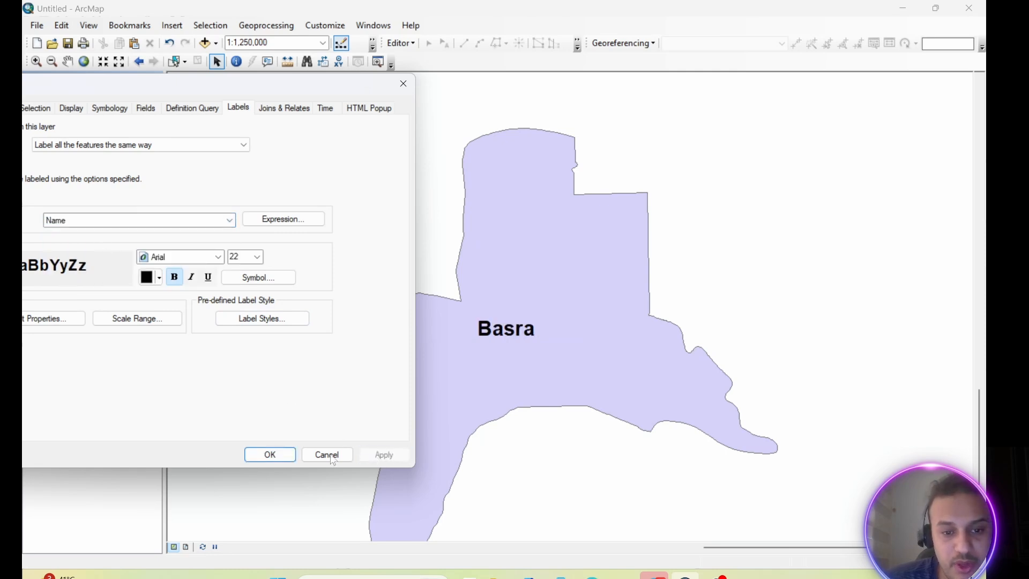
{"action": "left_click", "coordinate": [271, 455]}
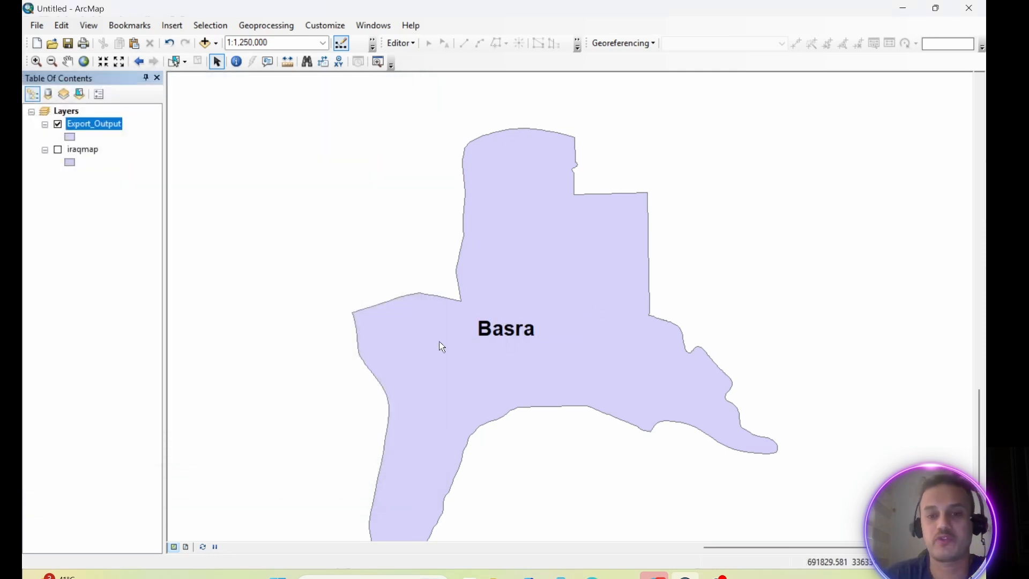
Turn on the iraqmap layer, turn off the Export_Output layer, and show the map at full extent
{"action": "left_click", "coordinate": [58, 149]}
{"action": "left_click", "coordinate": [57, 124]}
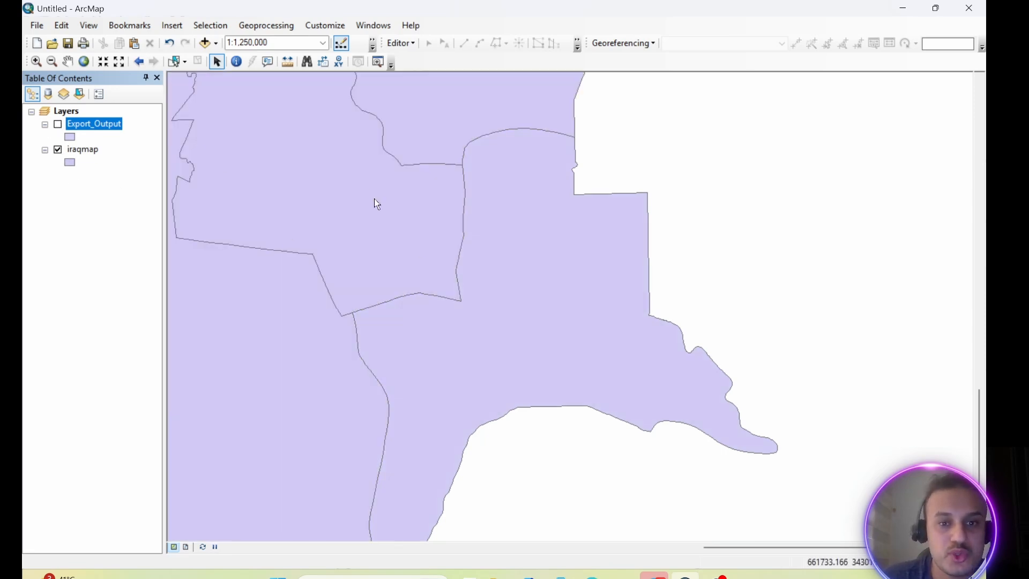
{"action": "left_click", "coordinate": [84, 61]}
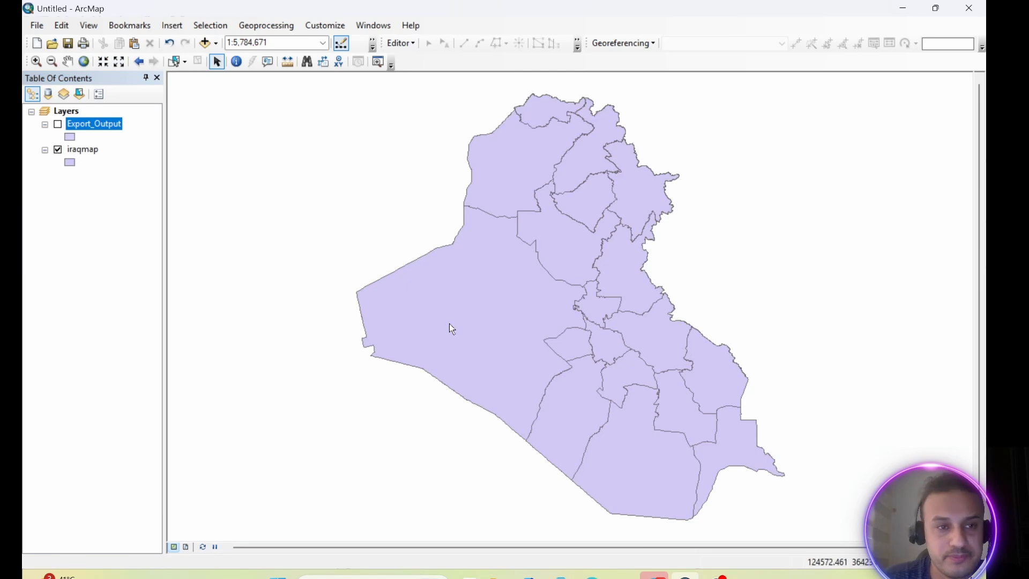
Open the iraqmap attribute table, move its window clear of the map, and select the record with OBJECTID 2
{"action": "right_click", "coordinate": [84, 153]}
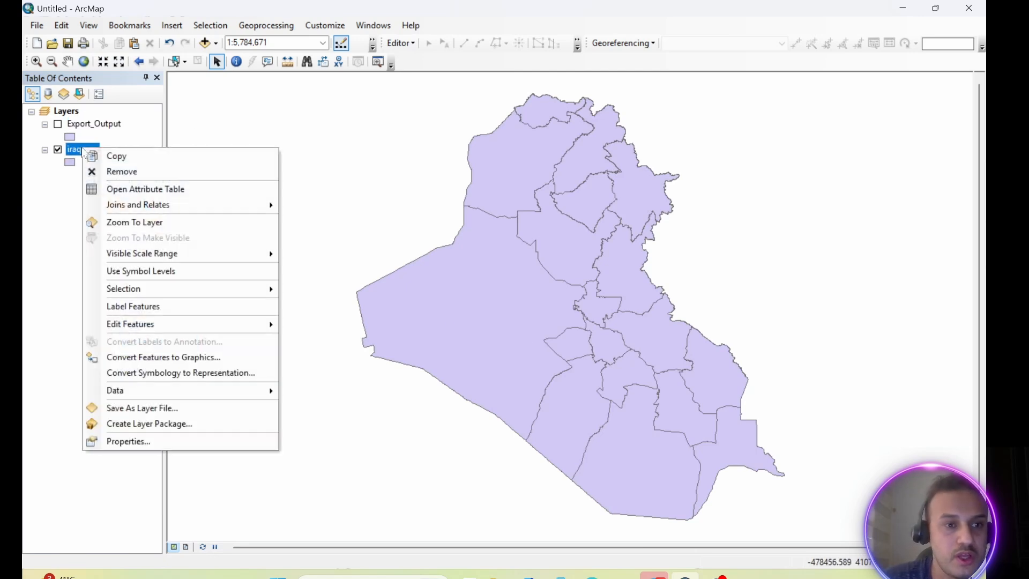
{"action": "left_click", "coordinate": [146, 187]}
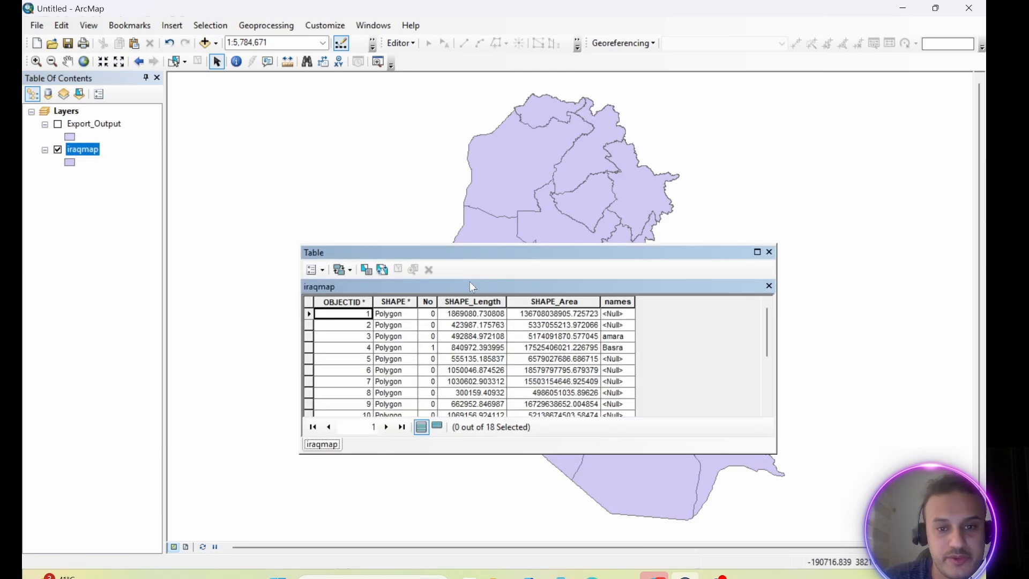
{"action": "left_click_drag", "start_coordinate": [497, 259], "coordinate": [310, 157]}
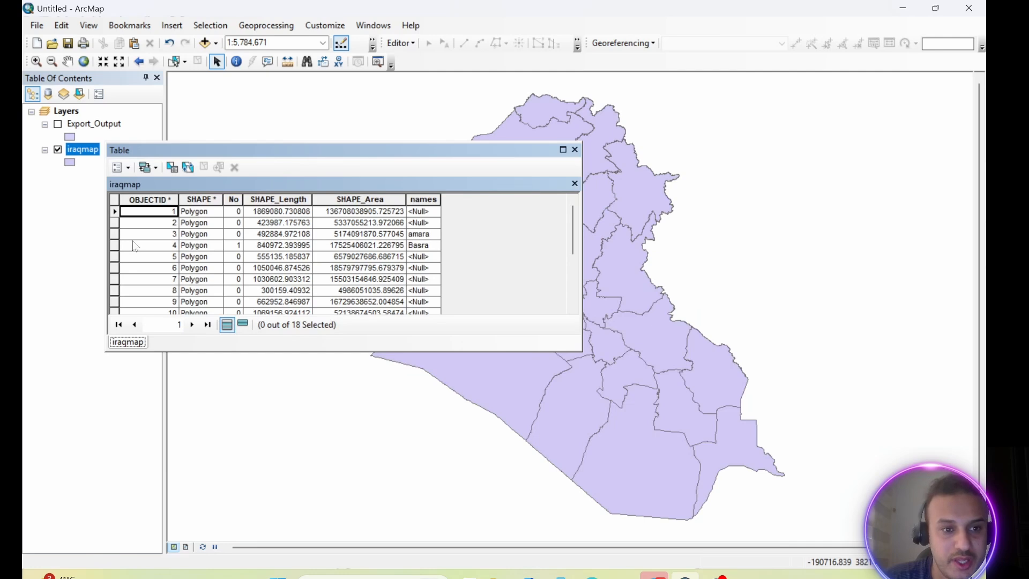
{"action": "left_click", "coordinate": [114, 223]}
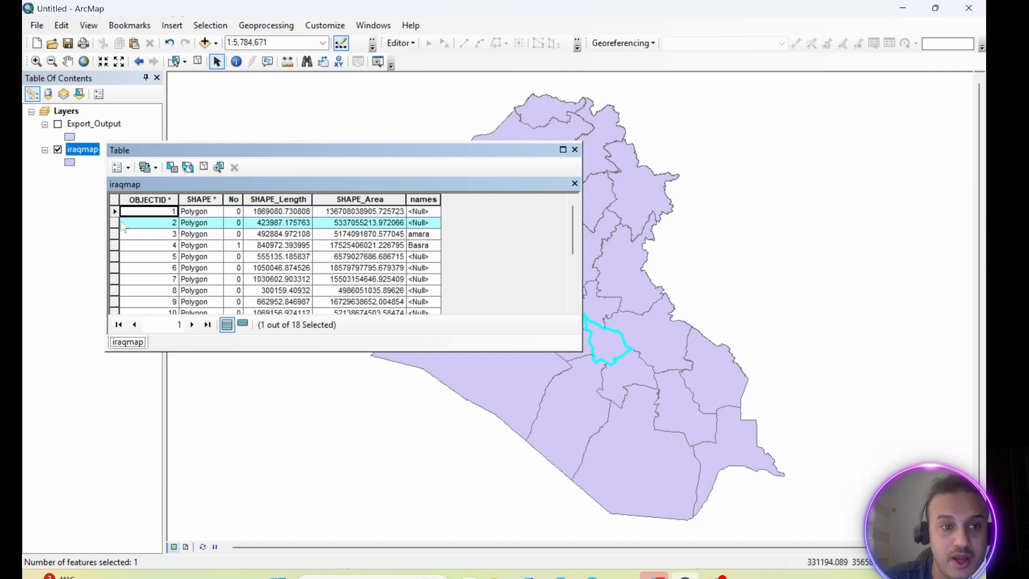
Export the selected iraqmap feature to Geodatabase.gdb as Export_Output_2 and add it to the map as a layer
{"action": "right_click", "coordinate": [75, 150]}
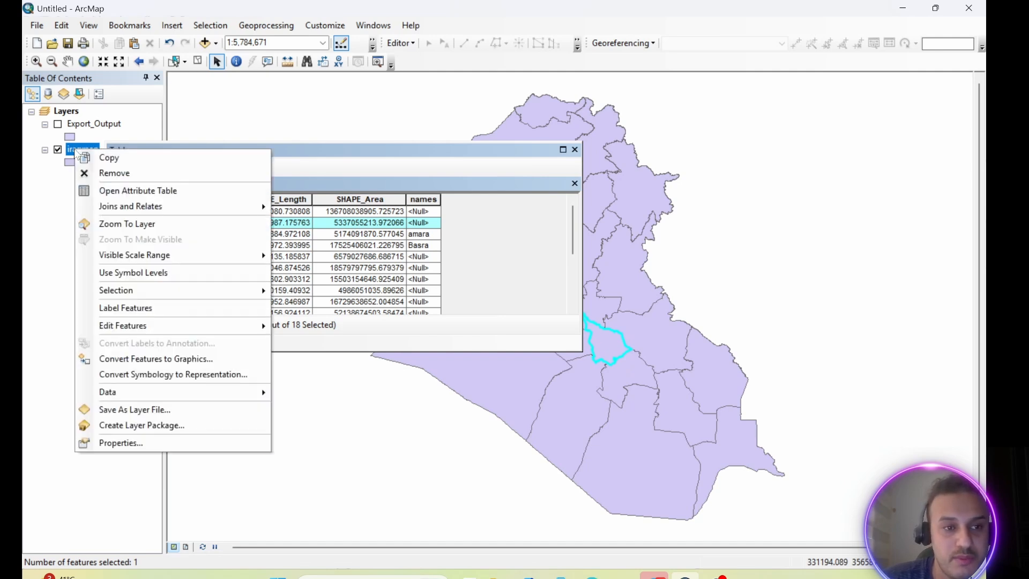
{"action": "mouse_move", "coordinate": [115, 390]}
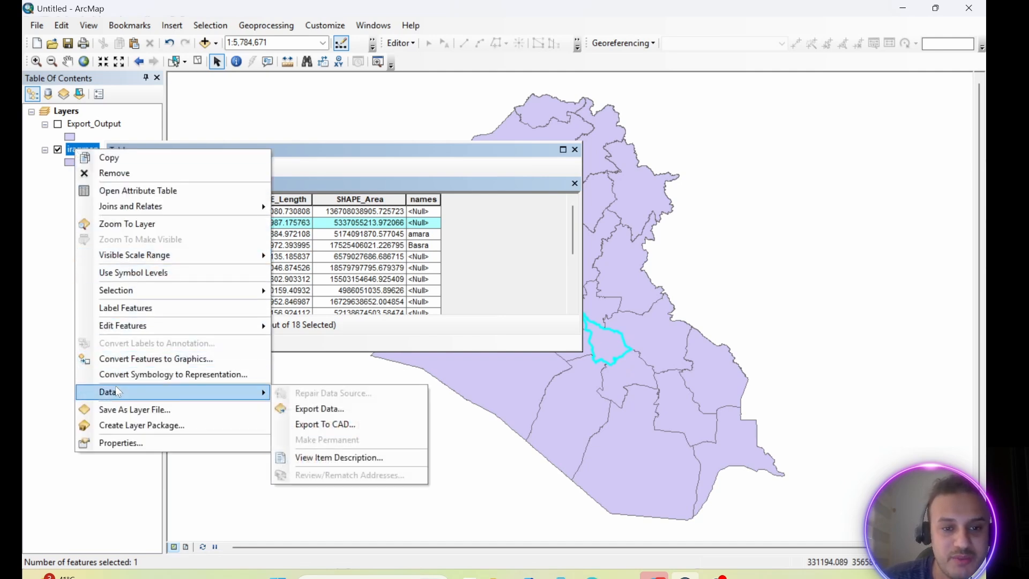
{"action": "left_click", "coordinate": [316, 409]}
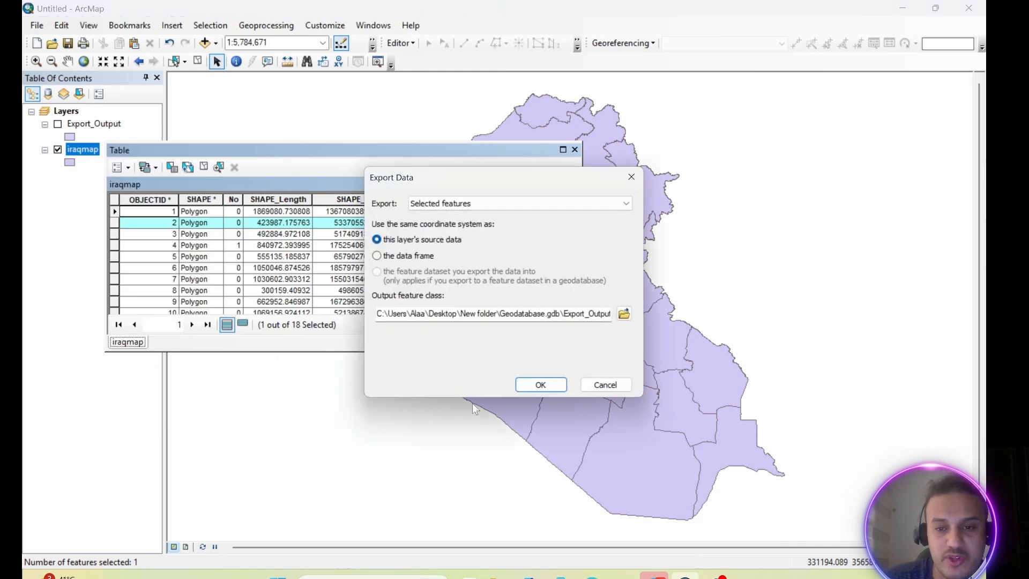
{"action": "left_click", "coordinate": [624, 314]}
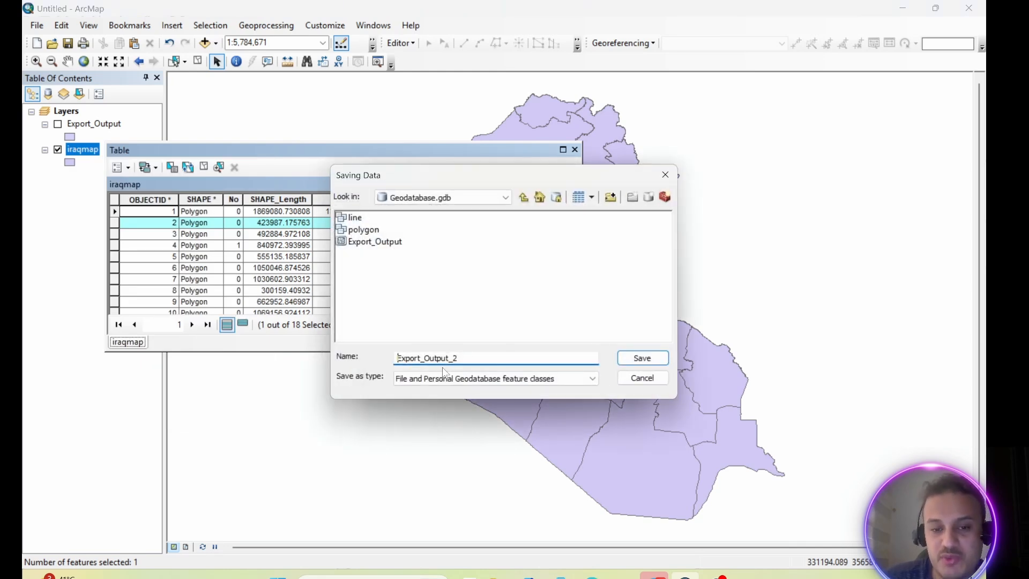
{"action": "left_click", "coordinate": [643, 365]}
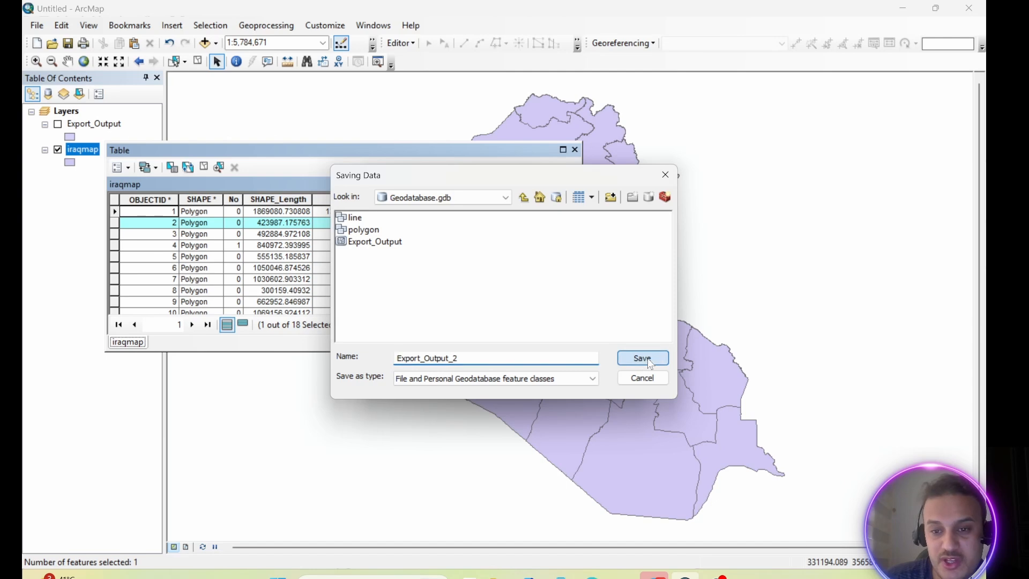
{"action": "left_click", "coordinate": [540, 386]}
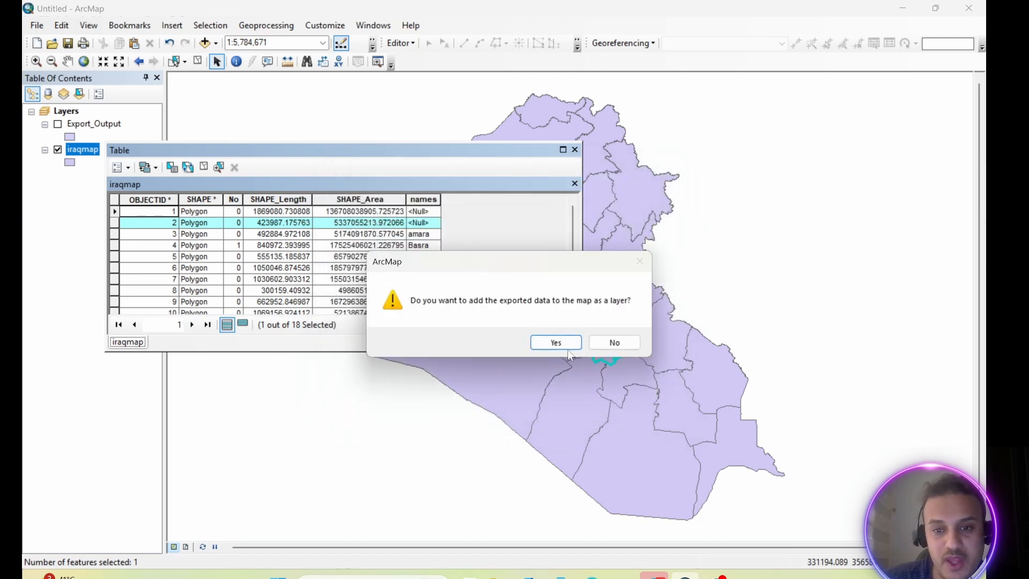
{"action": "left_click", "coordinate": [558, 343]}
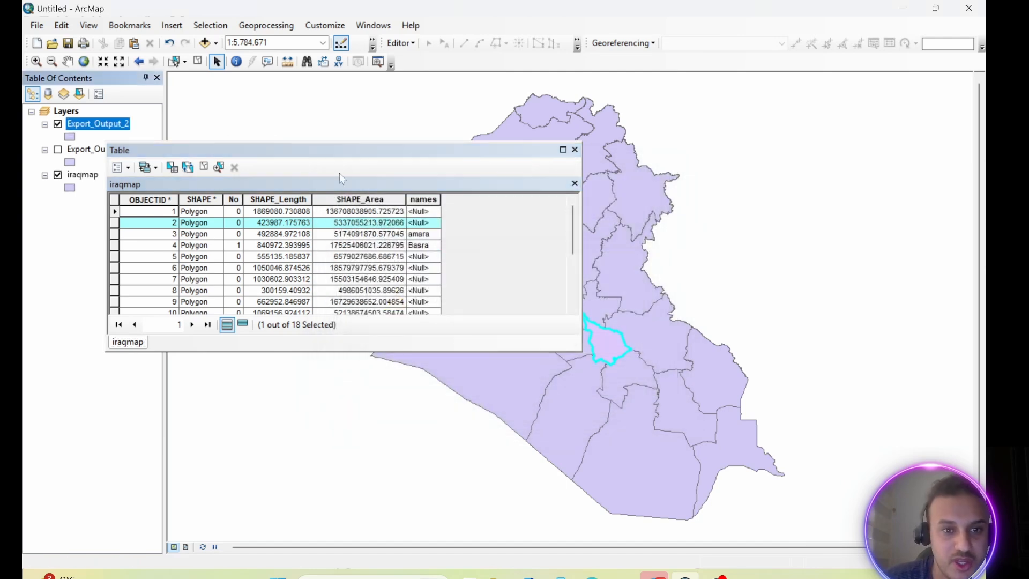
Close the attribute table and turn off the iraqmap layer, leaving only the Export_Output_2 layer displayed
{"action": "left_click", "coordinate": [574, 149]}
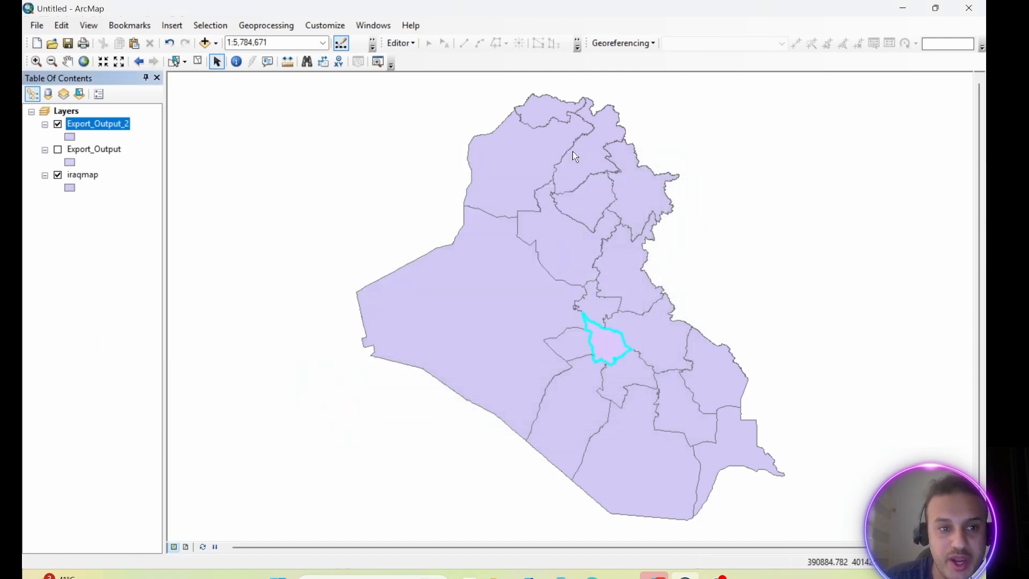
{"action": "left_click", "coordinate": [58, 175]}
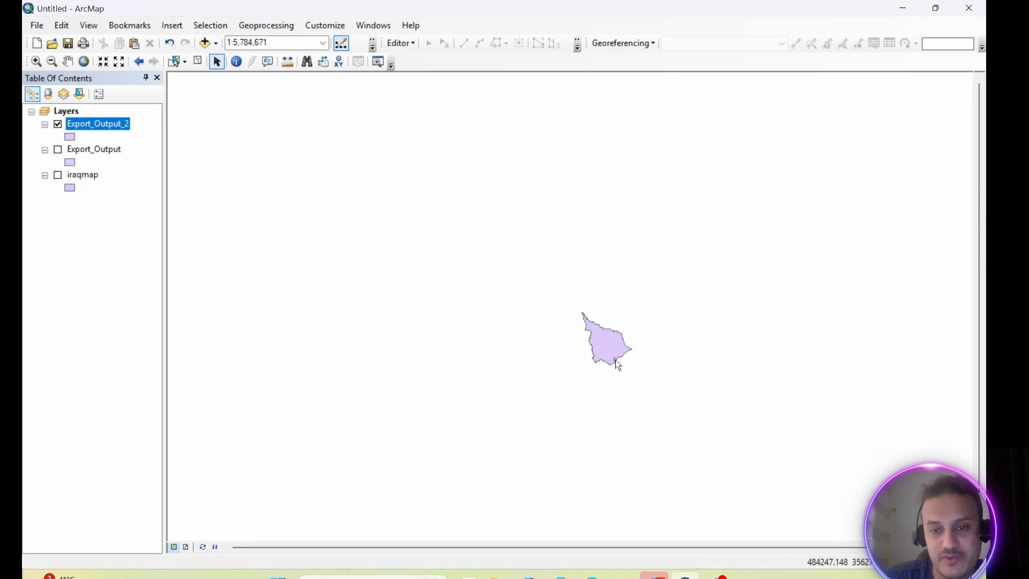
Show the iraqmap layer with Export_Output_2 turned off, and select the southeasternmost province directly on the map
{"action": "left_click", "coordinate": [58, 176]}
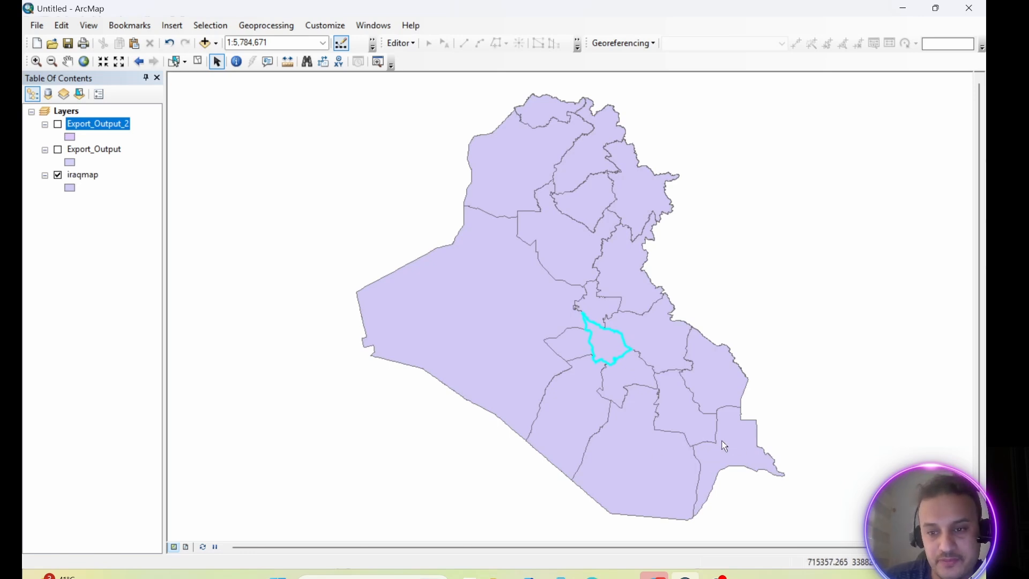
{"action": "left_click", "coordinate": [185, 61]}
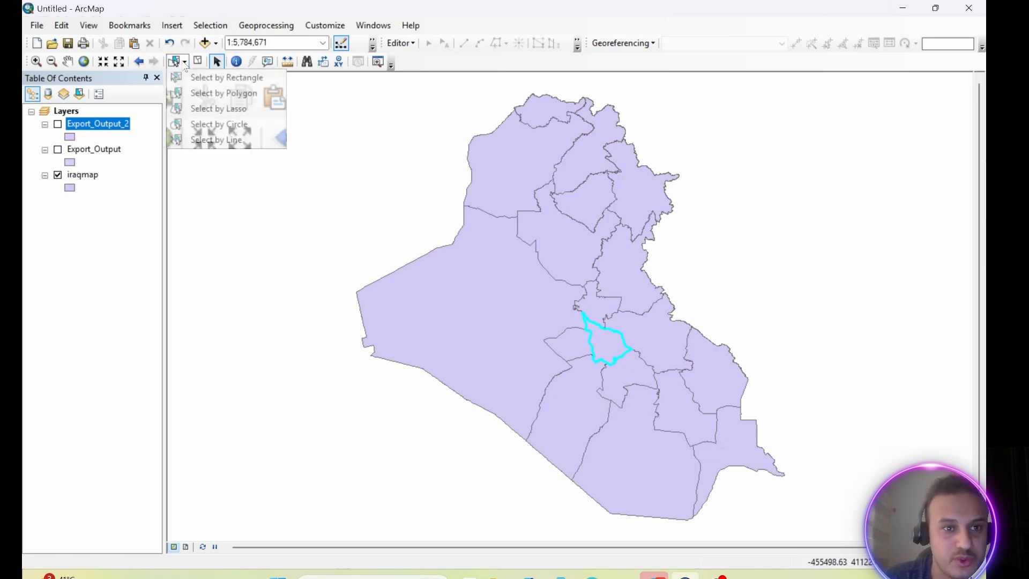
{"action": "left_click", "coordinate": [204, 106]}
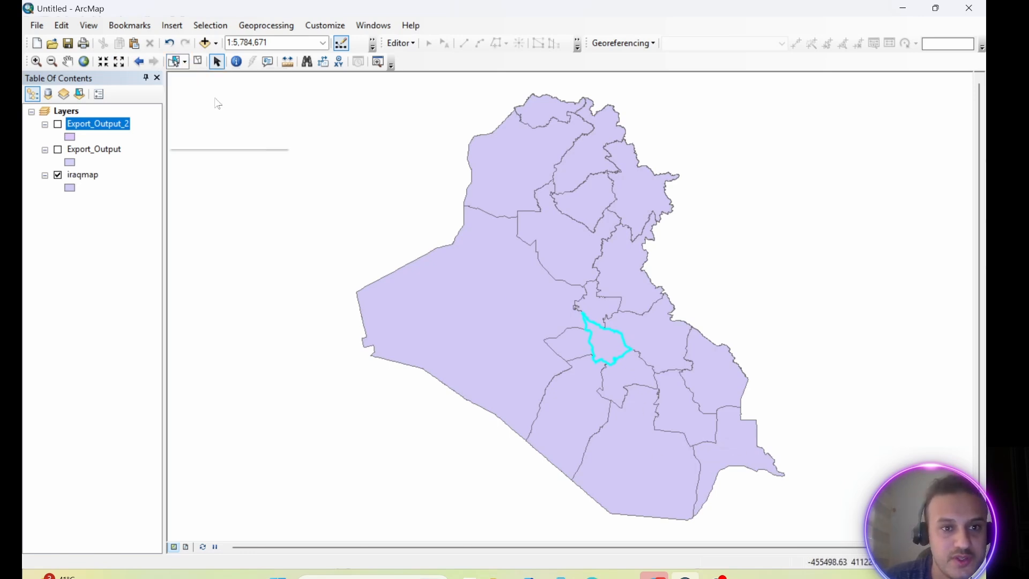
{"action": "left_click", "coordinate": [736, 450]}
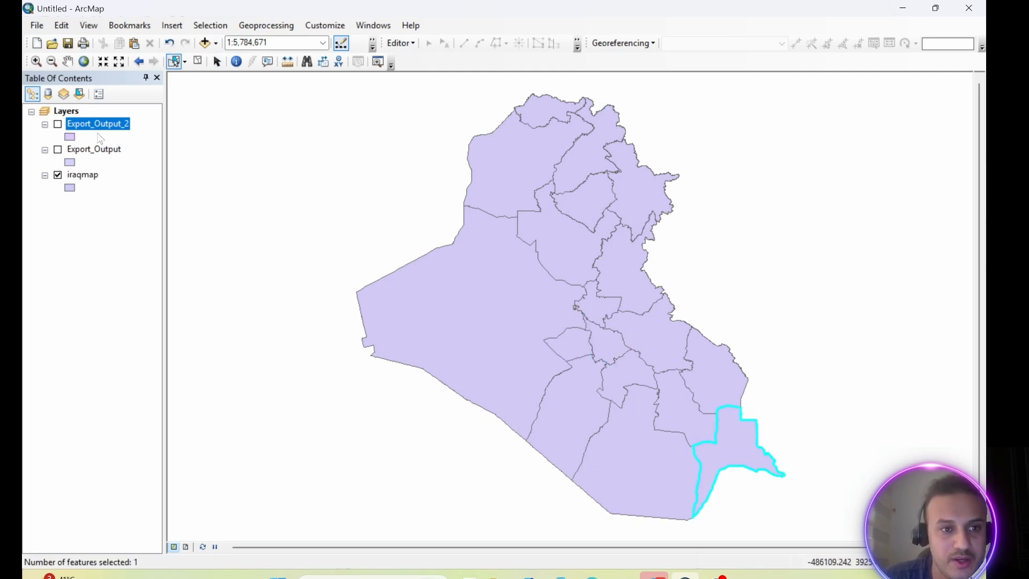
Create a new layer from the selected iraqmap province and turn off the iraqmap layer
{"action": "right_click", "coordinate": [87, 176]}
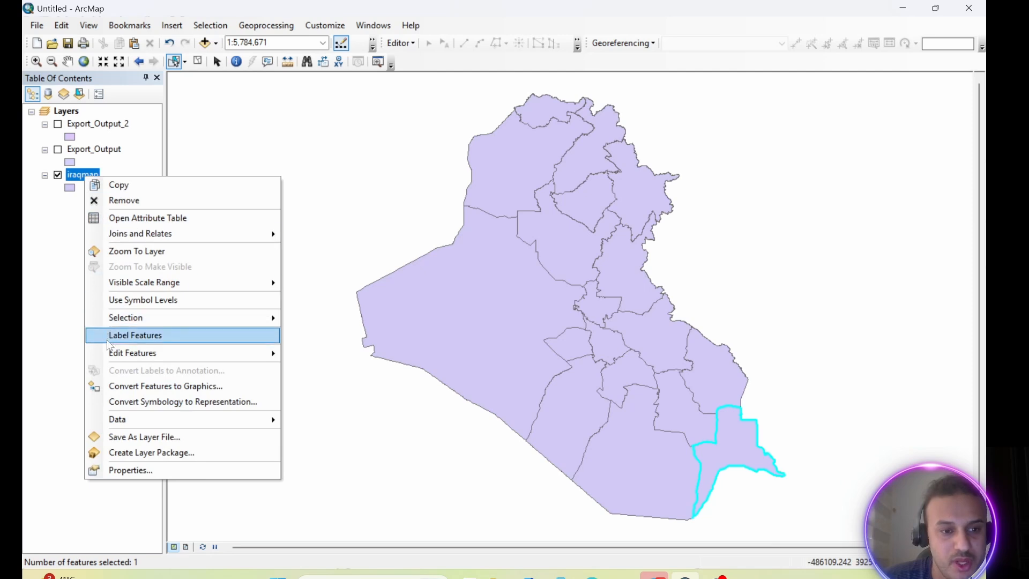
{"action": "mouse_move", "coordinate": [125, 320]}
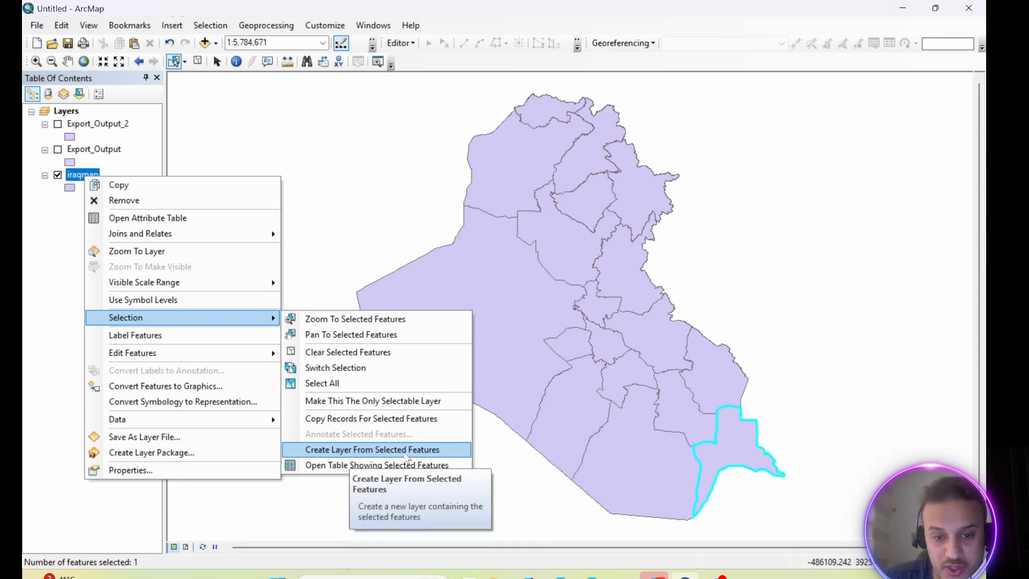
{"action": "left_click", "coordinate": [405, 453]}
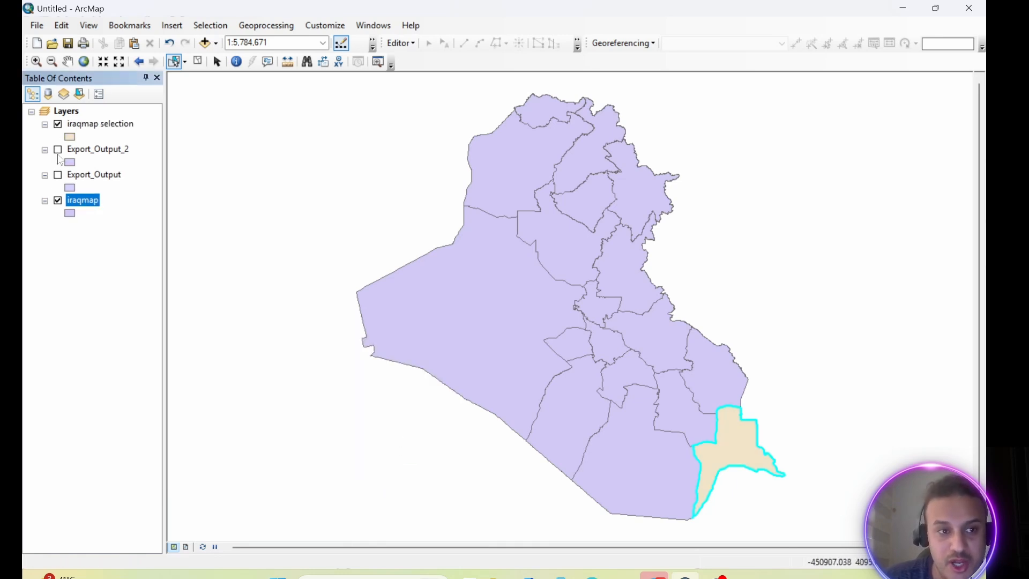
{"action": "left_click", "coordinate": [58, 200]}
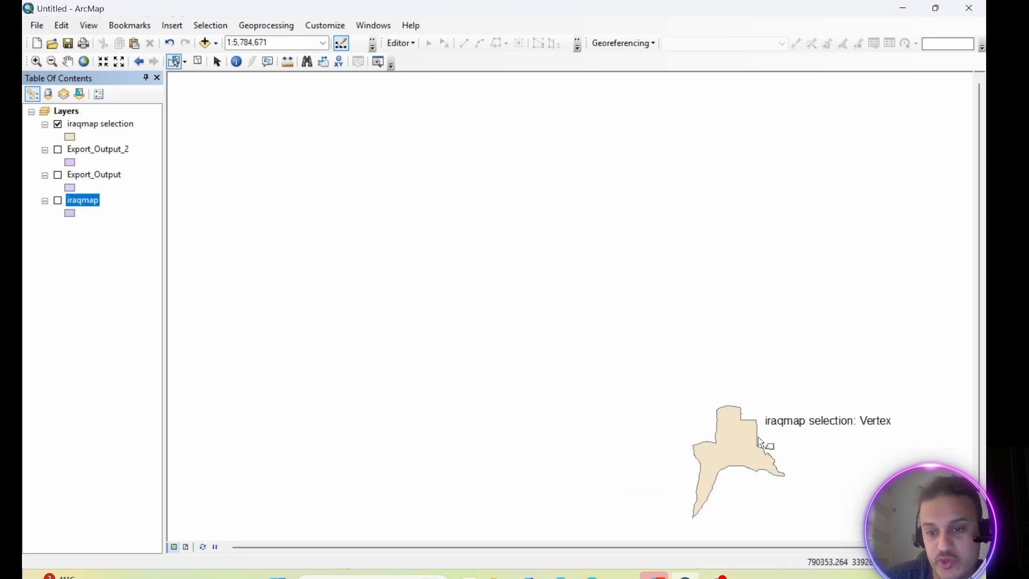
Export all features of the iraqmap selection layer to Geodatabase.gdb as Export_Output_3 and add it to the map as a layer
{"action": "left_click", "coordinate": [67, 61]}
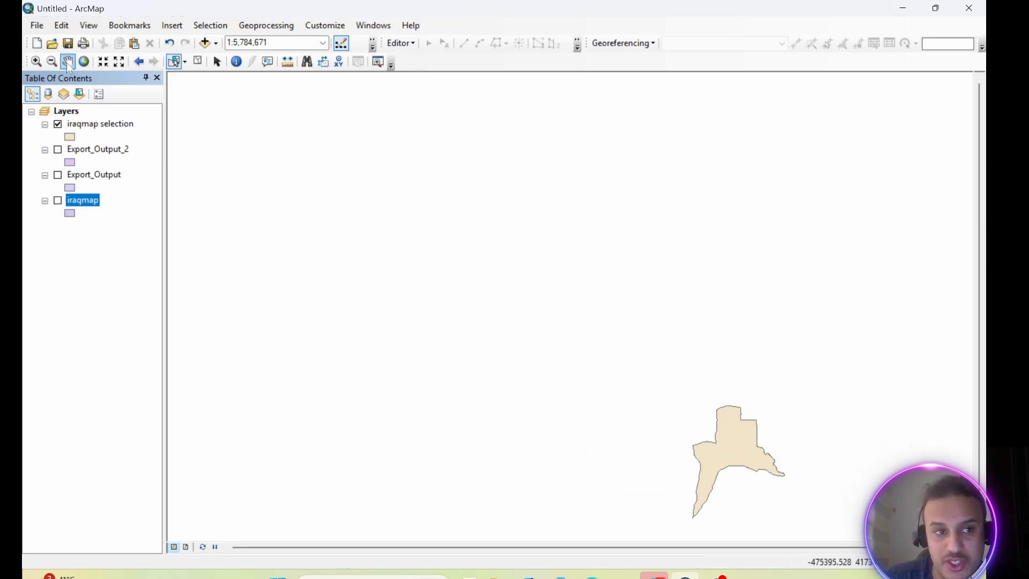
{"action": "left_click_drag", "start_coordinate": [734, 445], "coordinate": [539, 242]}
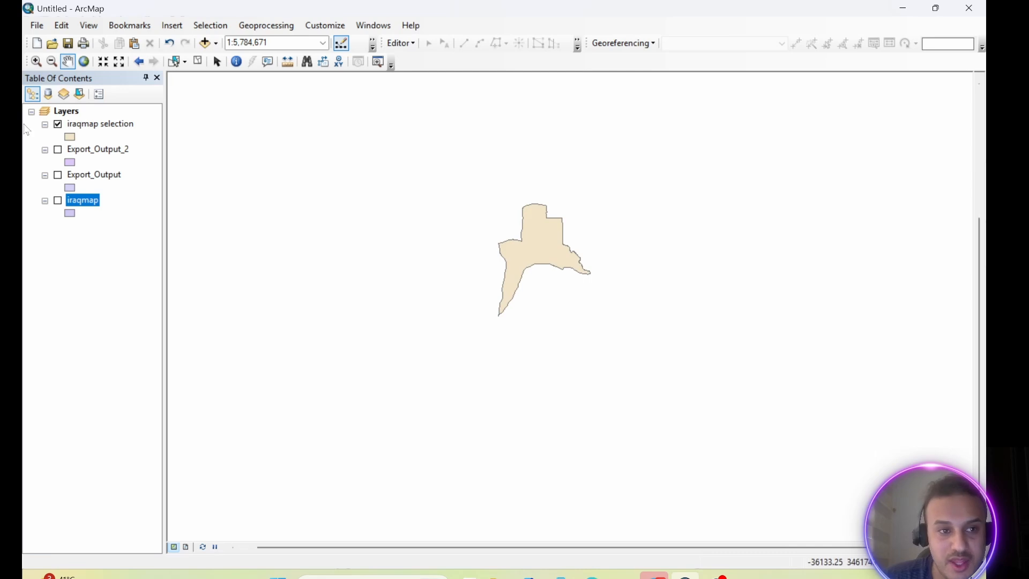
{"action": "right_click", "coordinate": [100, 129]}
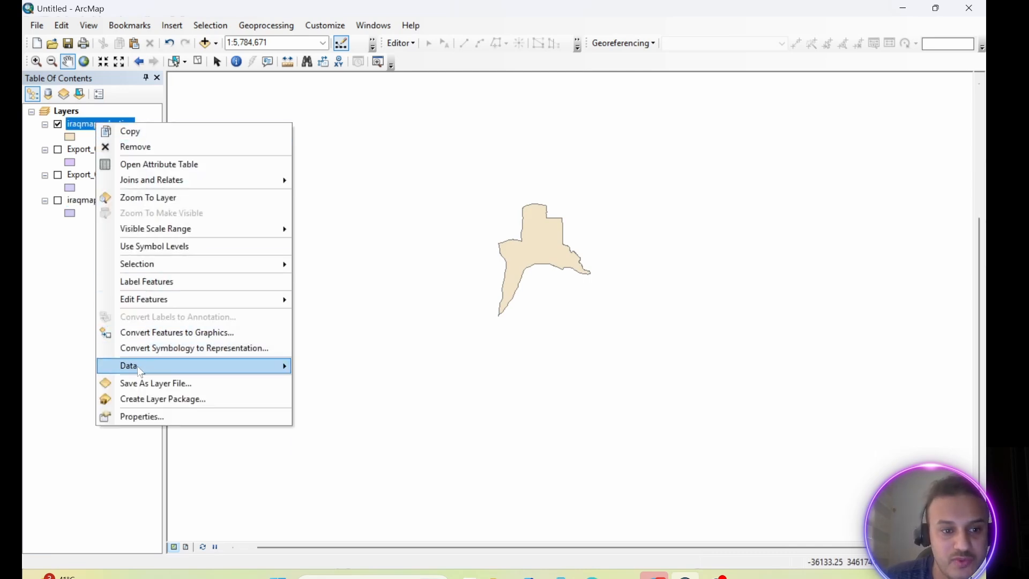
{"action": "mouse_move", "coordinate": [152, 370]}
{"action": "left_click", "coordinate": [343, 382]}
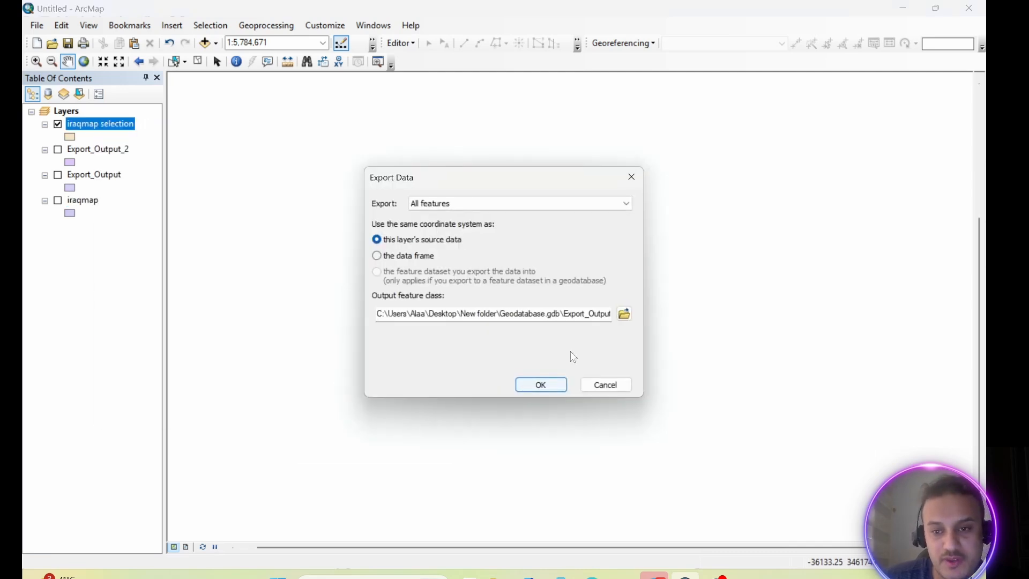
{"action": "left_click", "coordinate": [624, 314]}
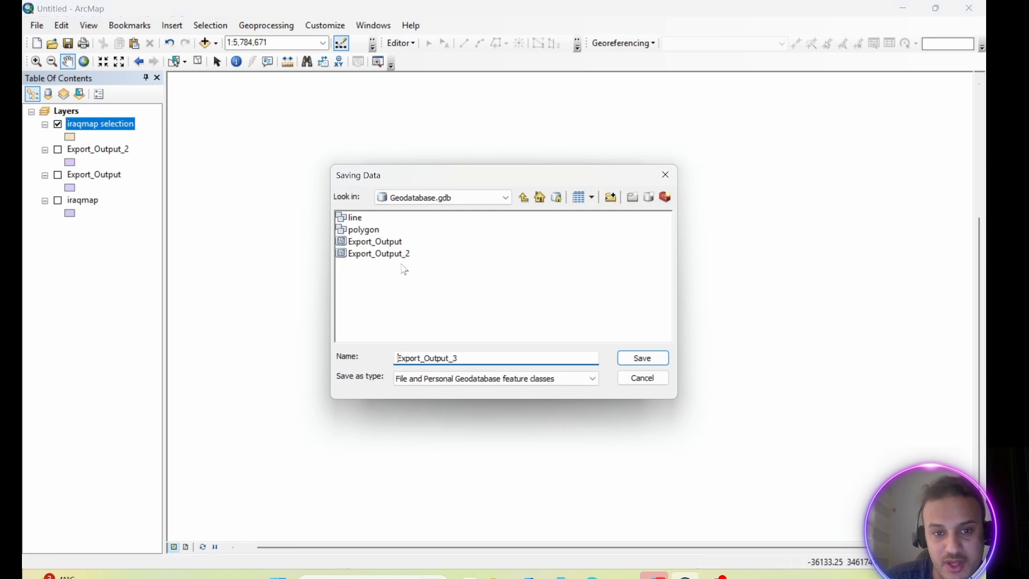
{"action": "left_click", "coordinate": [638, 364]}
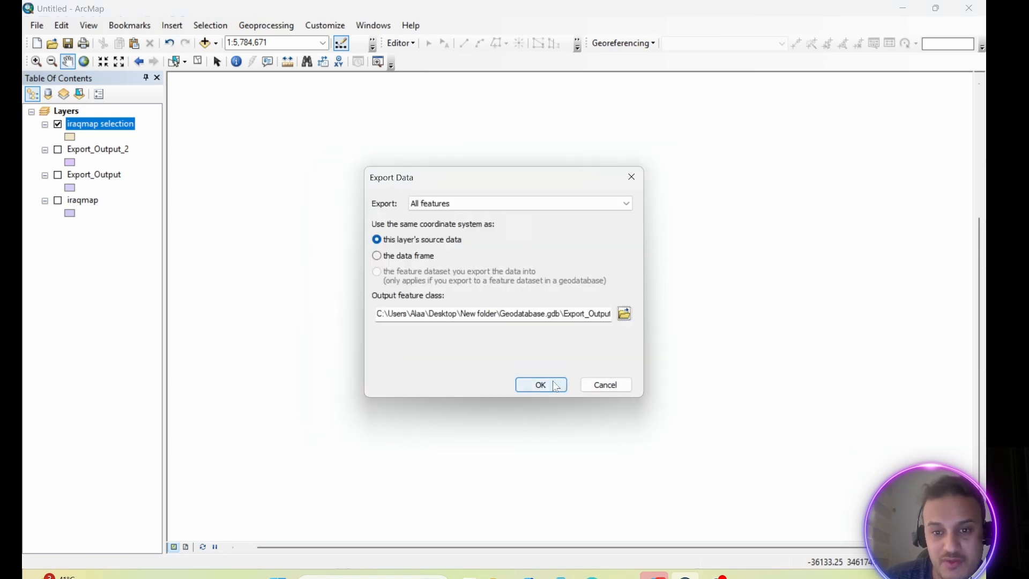
{"action": "left_click", "coordinate": [556, 386]}
{"action": "left_click", "coordinate": [555, 346]}
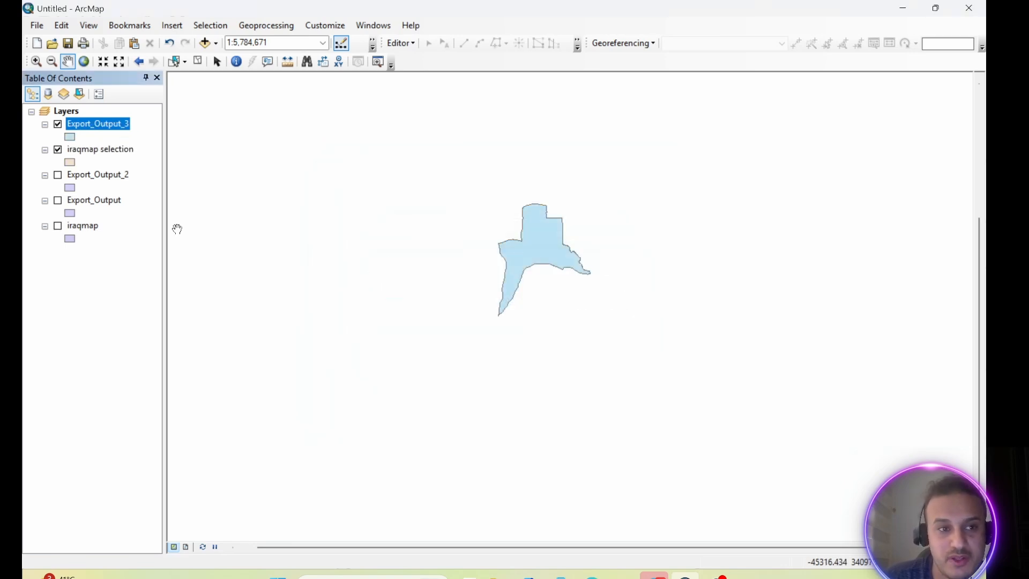